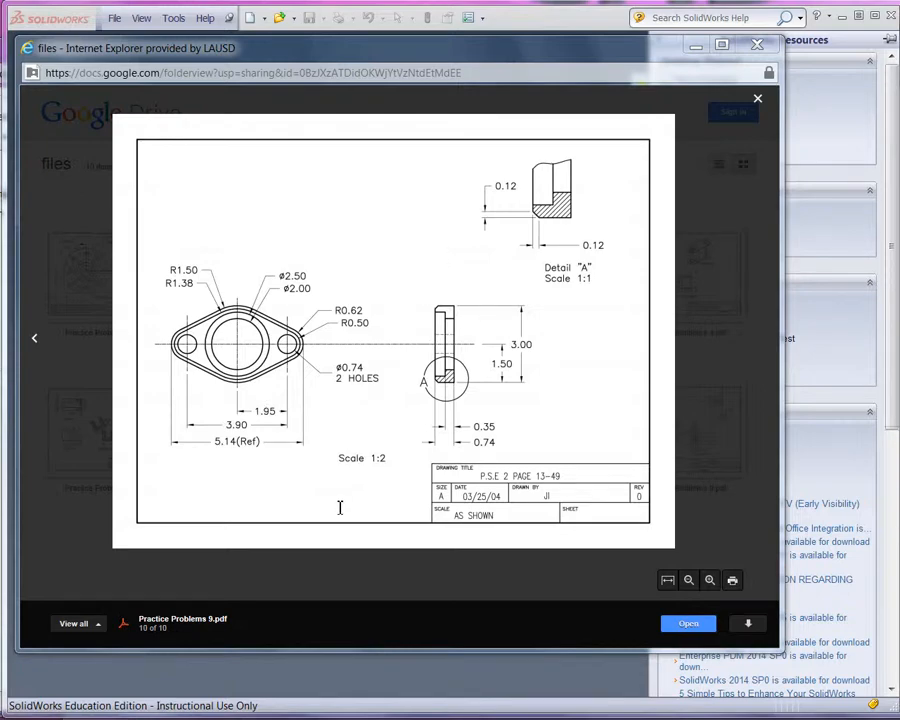
Create a new part document and set its units to IPS (inch, pound, second)
drag(436, 53, 540, 718)
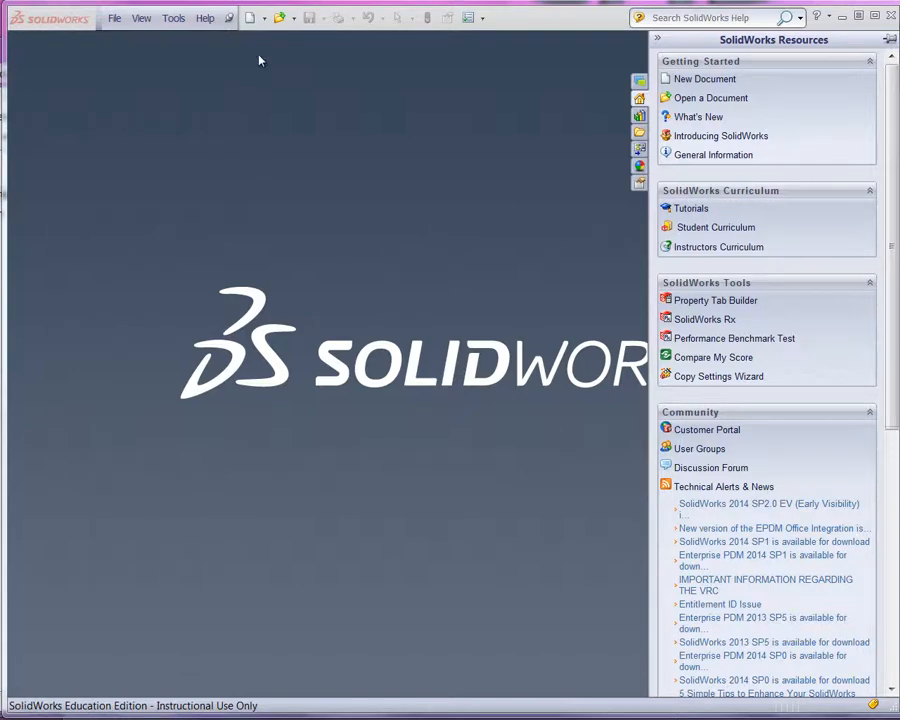
click(251, 27)
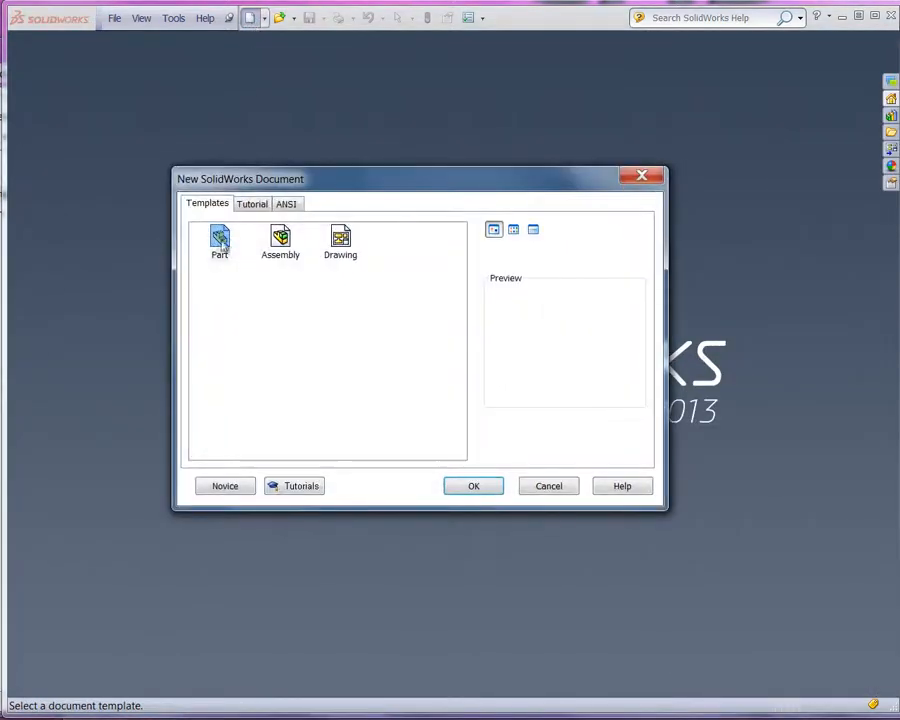
click(458, 486)
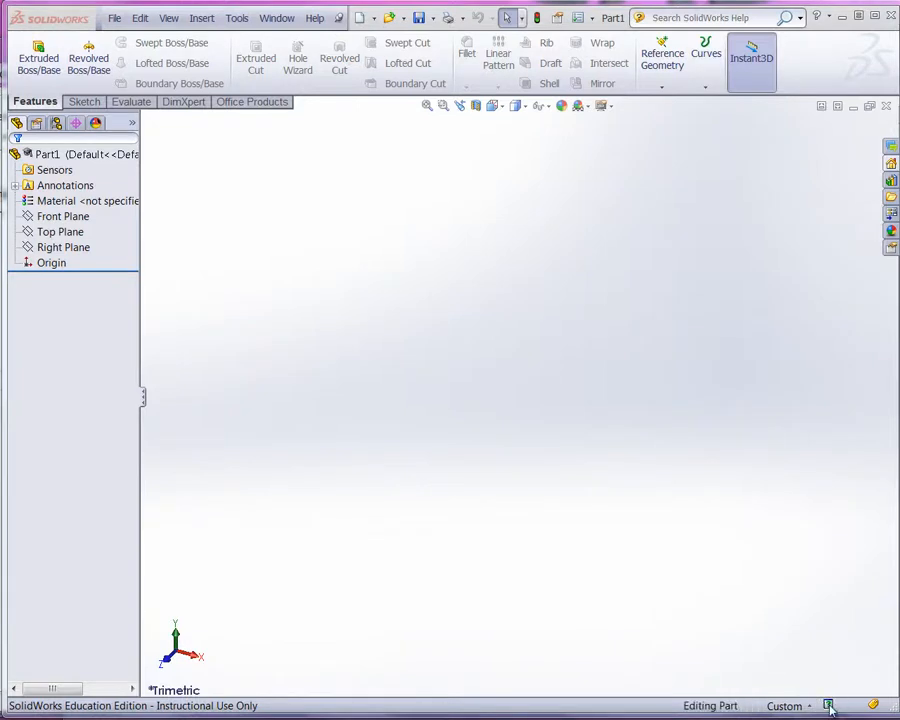
click(786, 706)
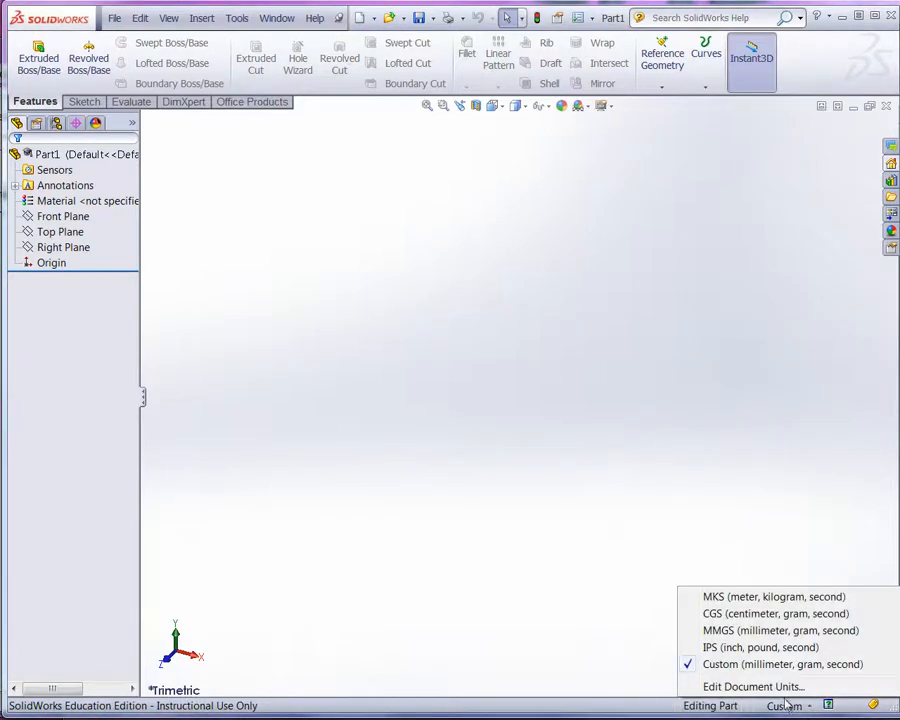
click(760, 647)
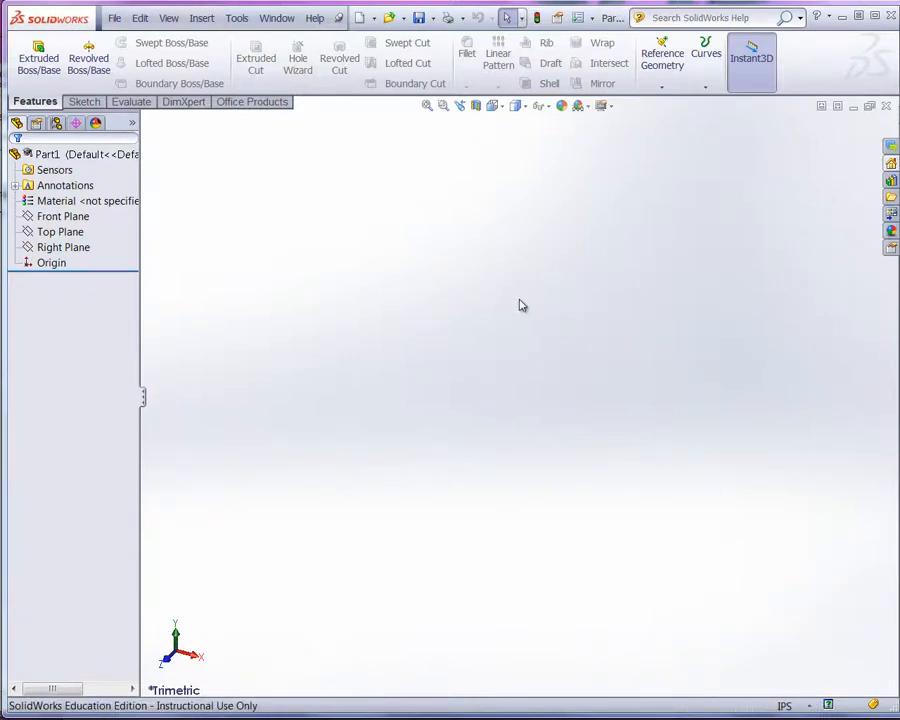
Start a sketch on the Top Plane and turn on the display of origins
click(79, 236)
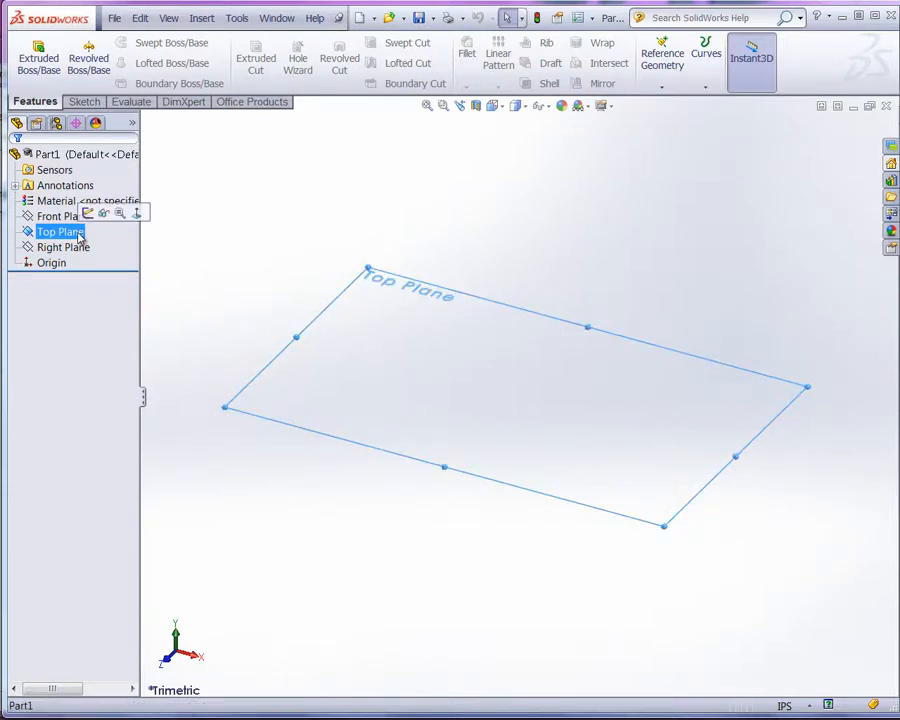
click(88, 213)
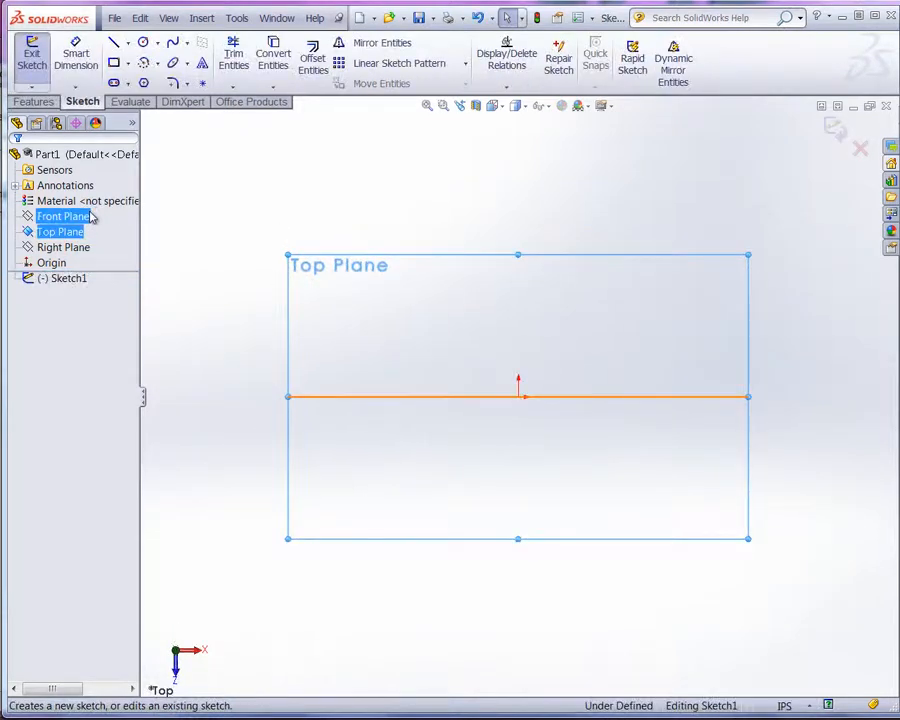
click(170, 18)
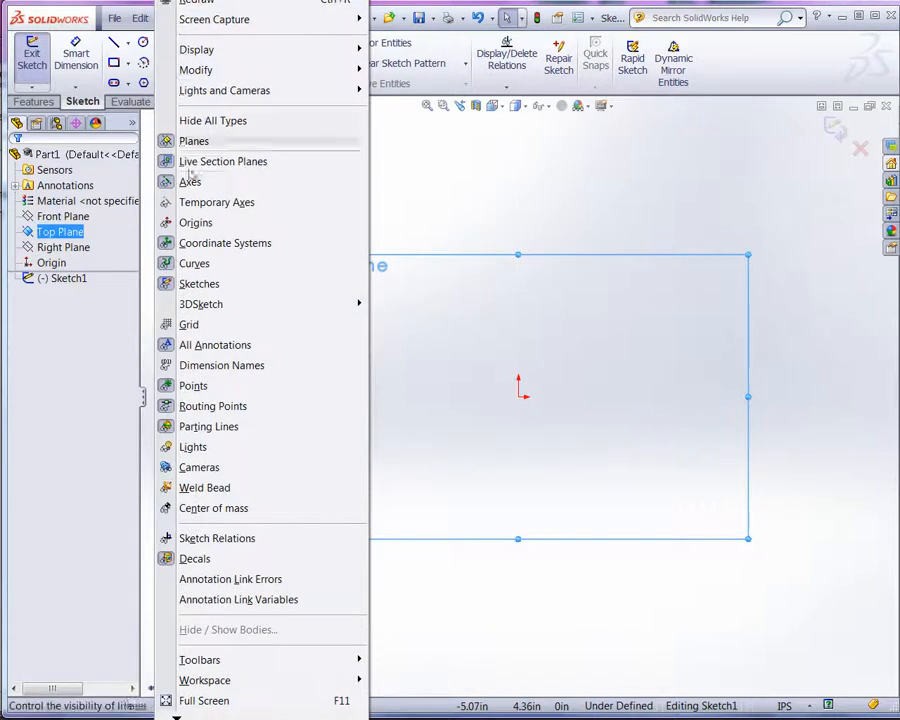
click(195, 222)
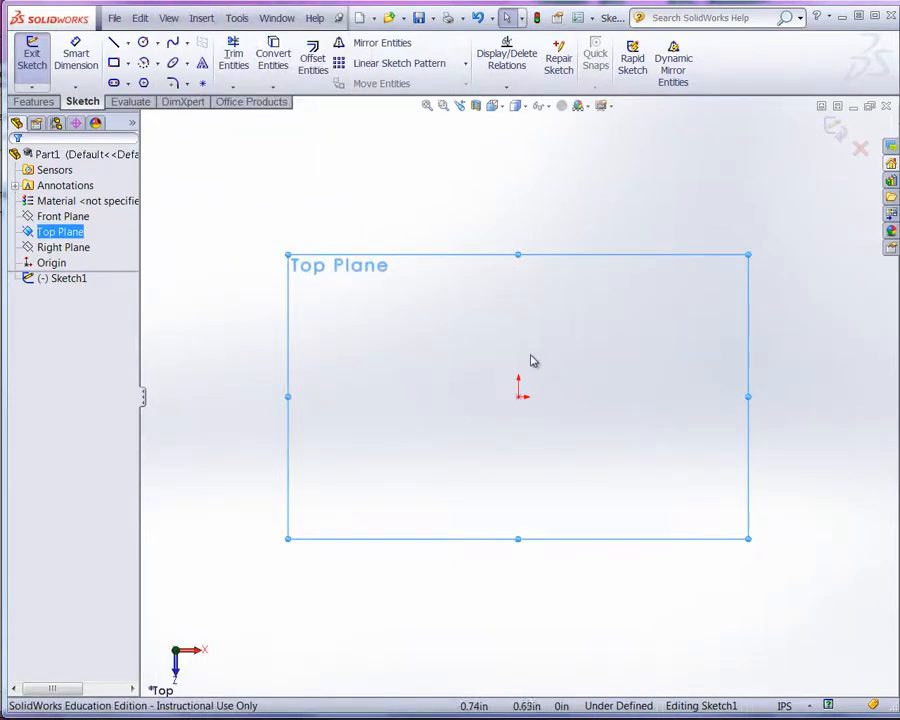
Sketch a horizontal centerline about 3.55 in long through the origin, extending to both sides of it
scroll(532, 361, down, 2)
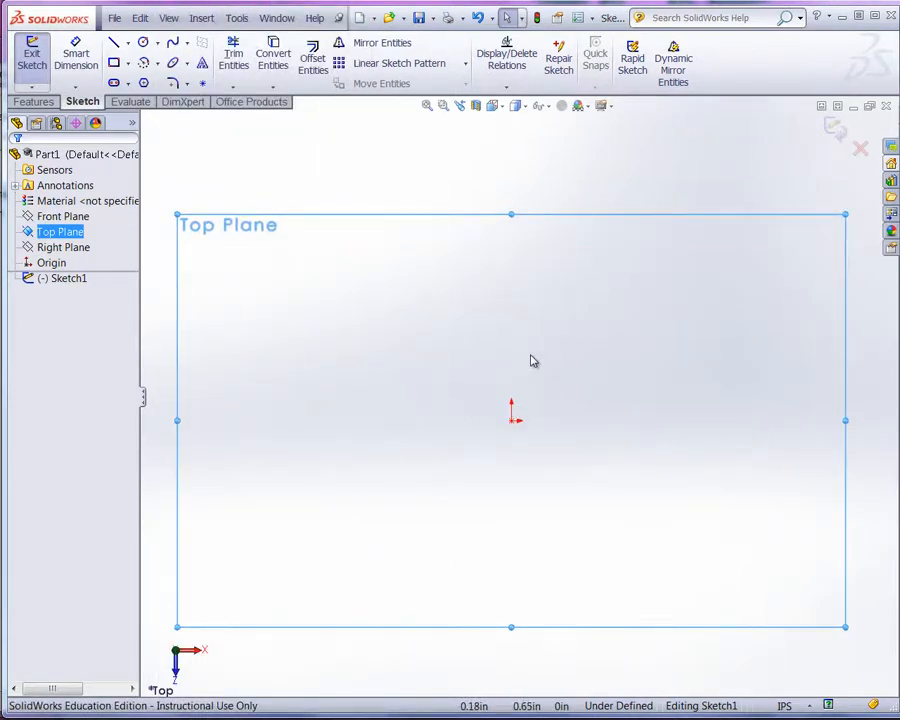
click(127, 43)
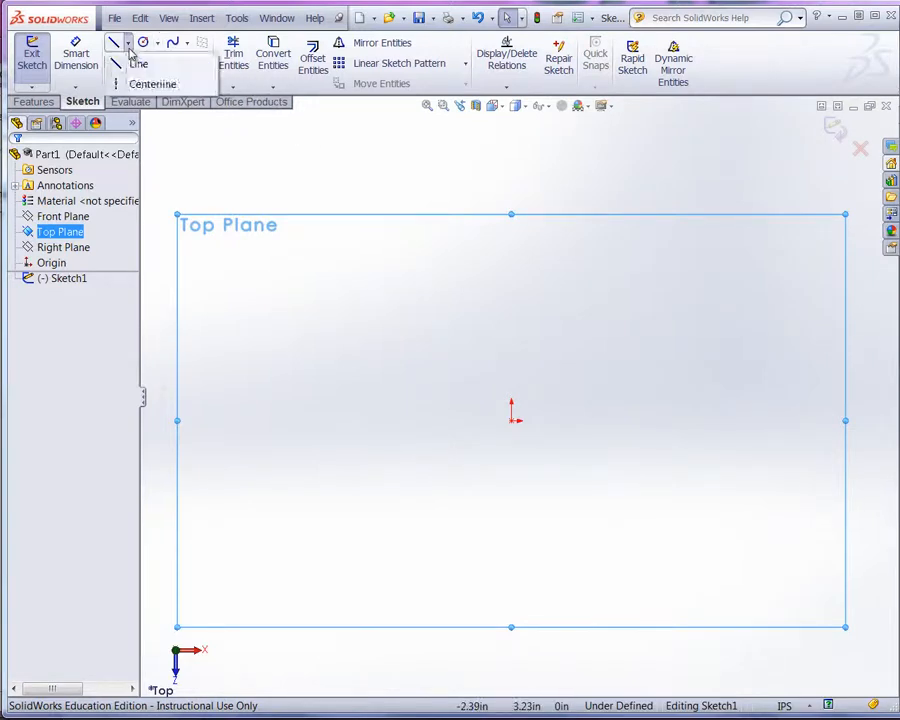
click(148, 83)
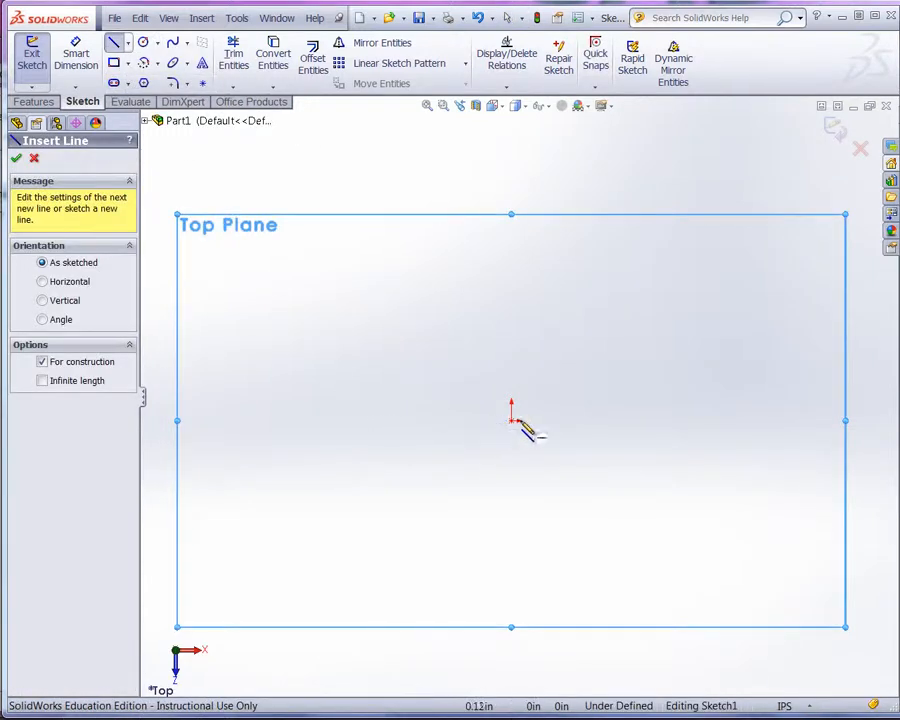
click(345, 421)
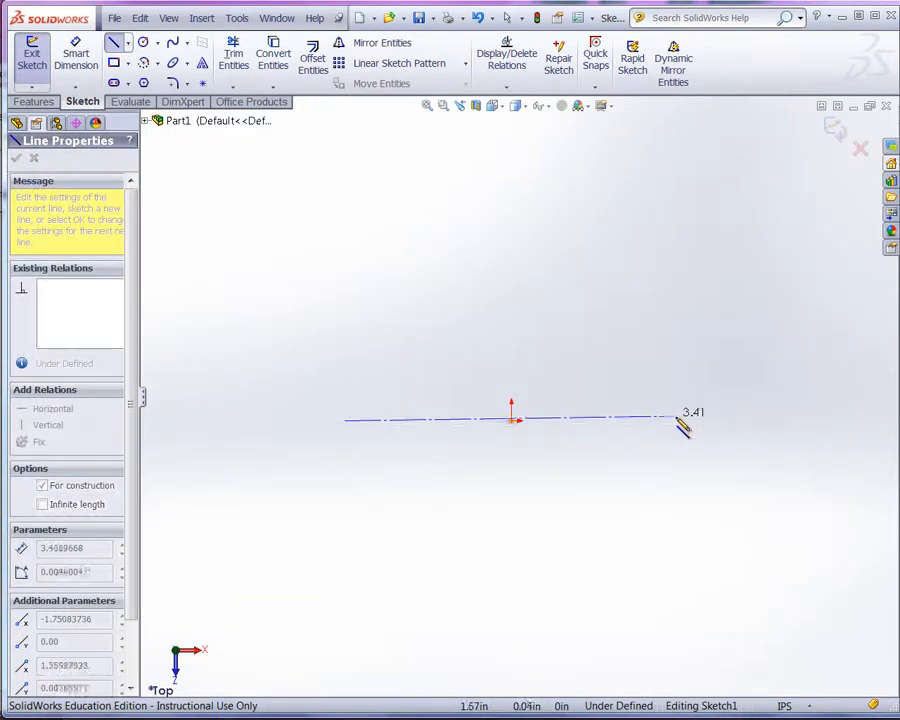
click(684, 421)
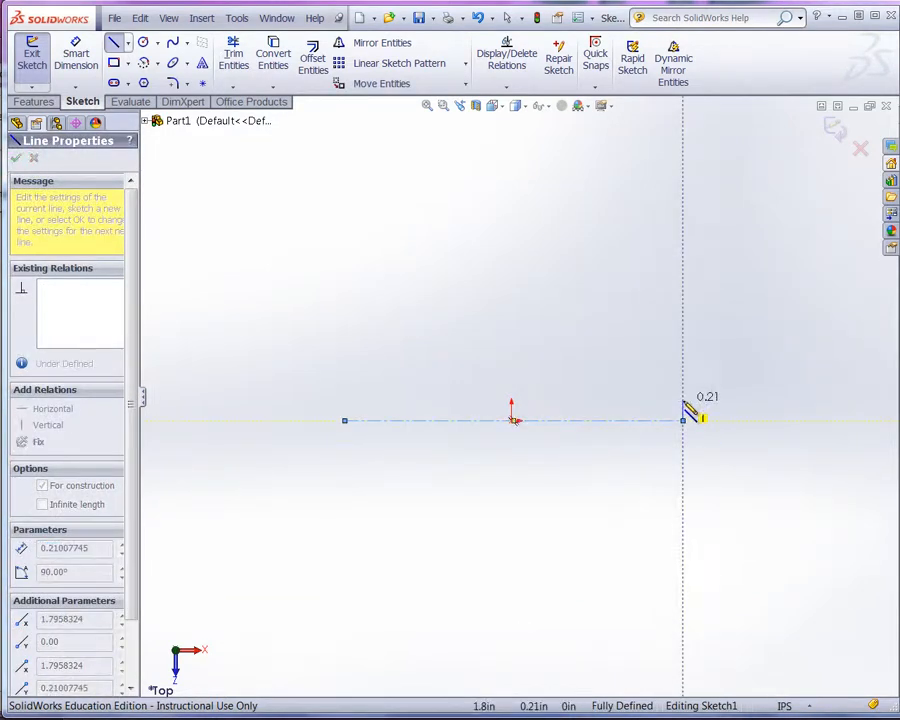
key(Escape)
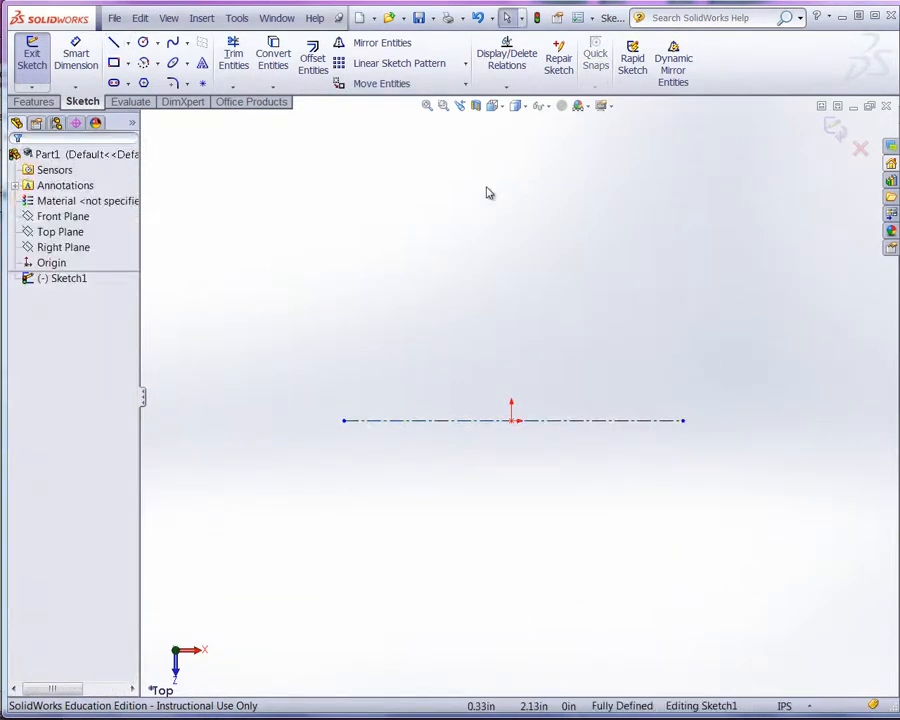
Sketch a vertical centerline about 3.33 in long through the origin, extending above and below it
click(128, 43)
click(146, 83)
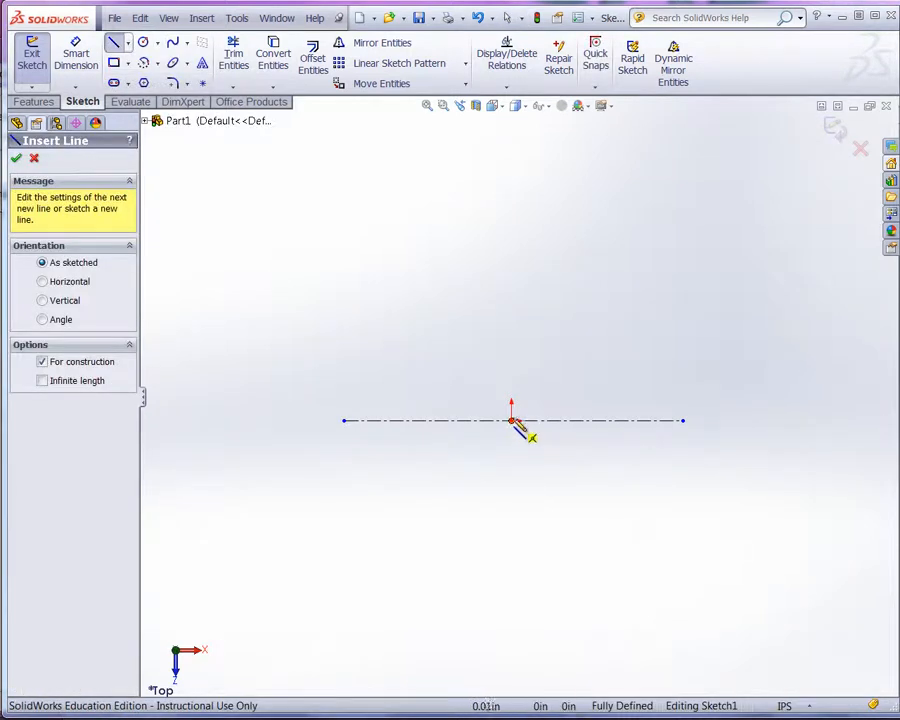
click(512, 266)
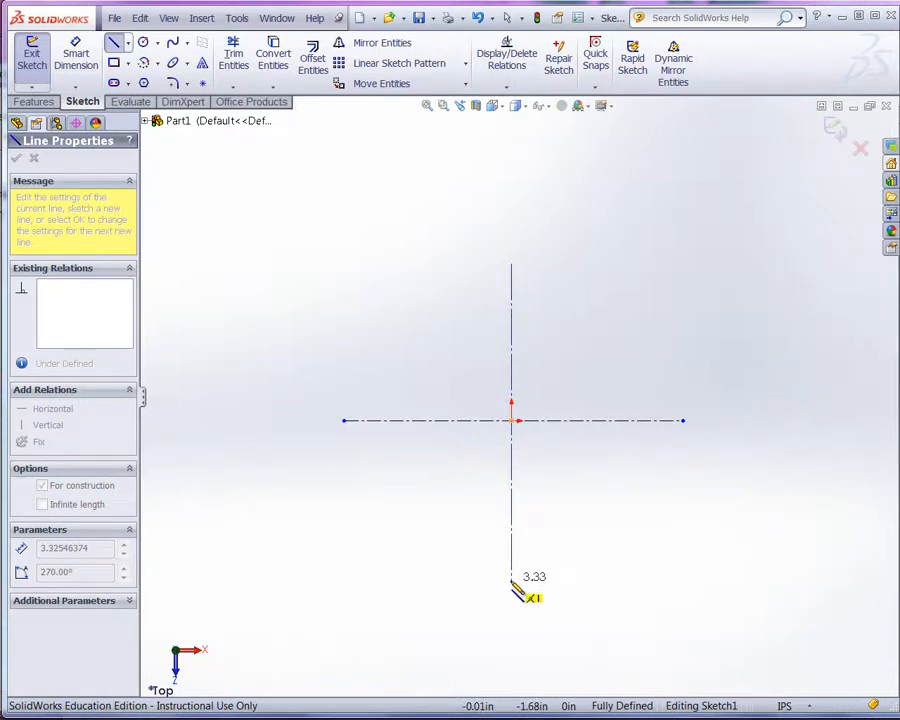
double_click(512, 582)
key(Escape)
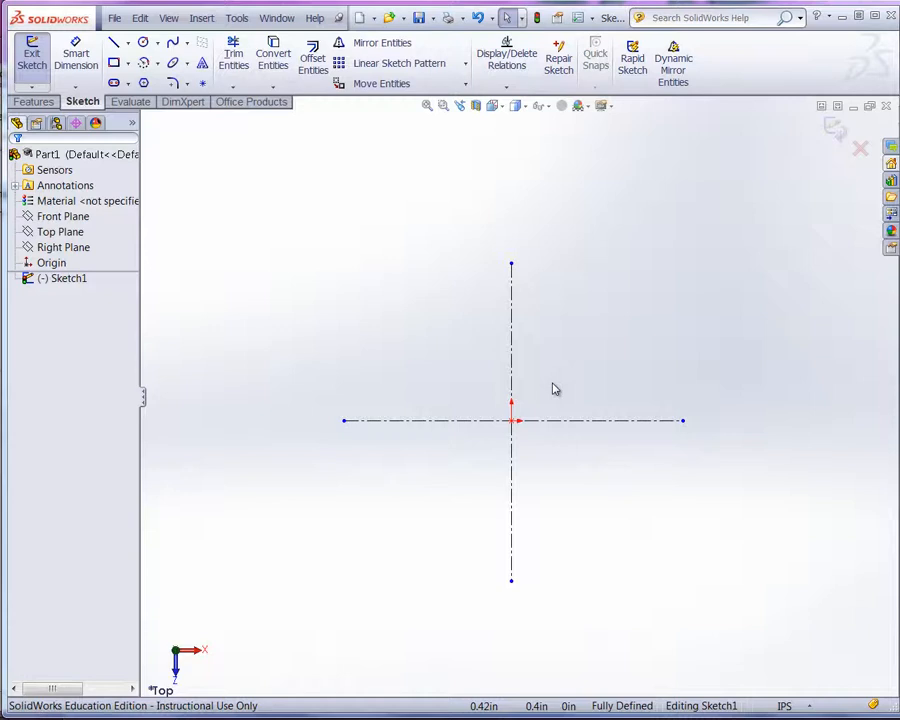
Sketch a circle centred on the origin with a radius of about 0.73 in
scroll(597, 412, down, 3)
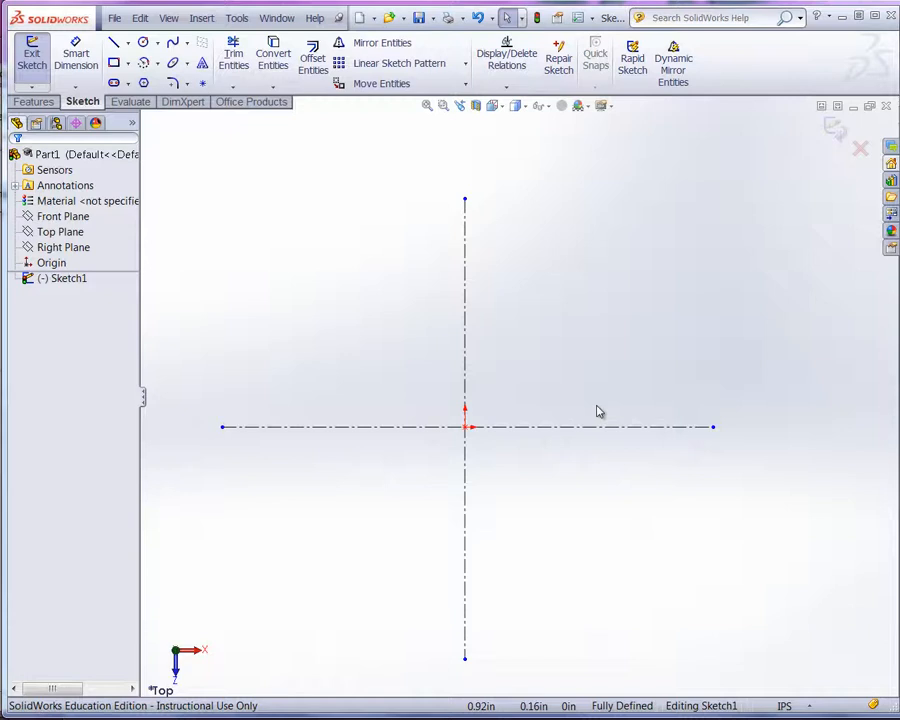
click(143, 42)
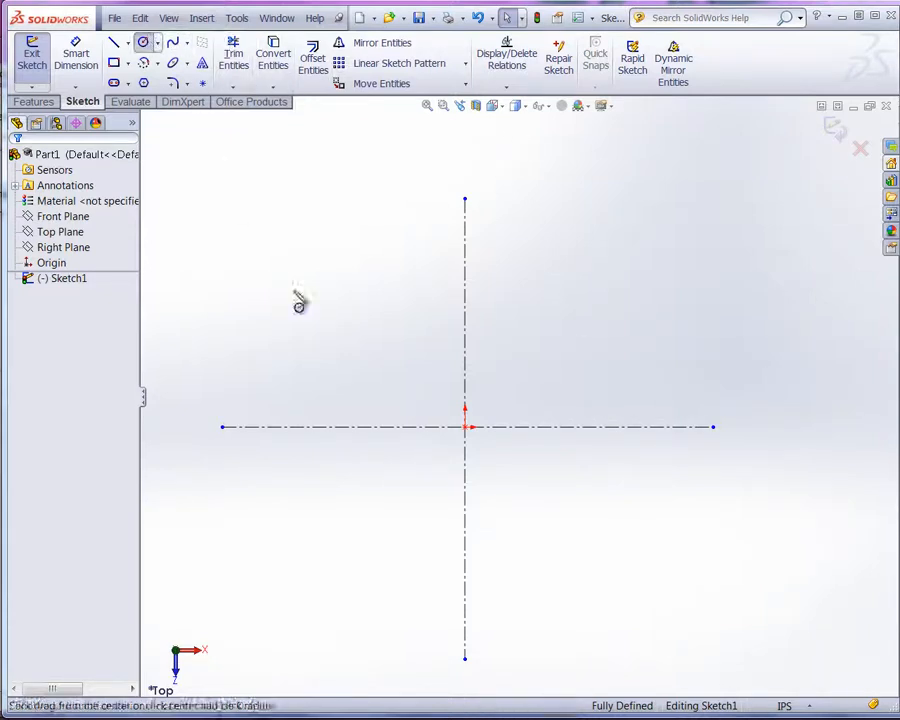
click(465, 427)
click(565, 400)
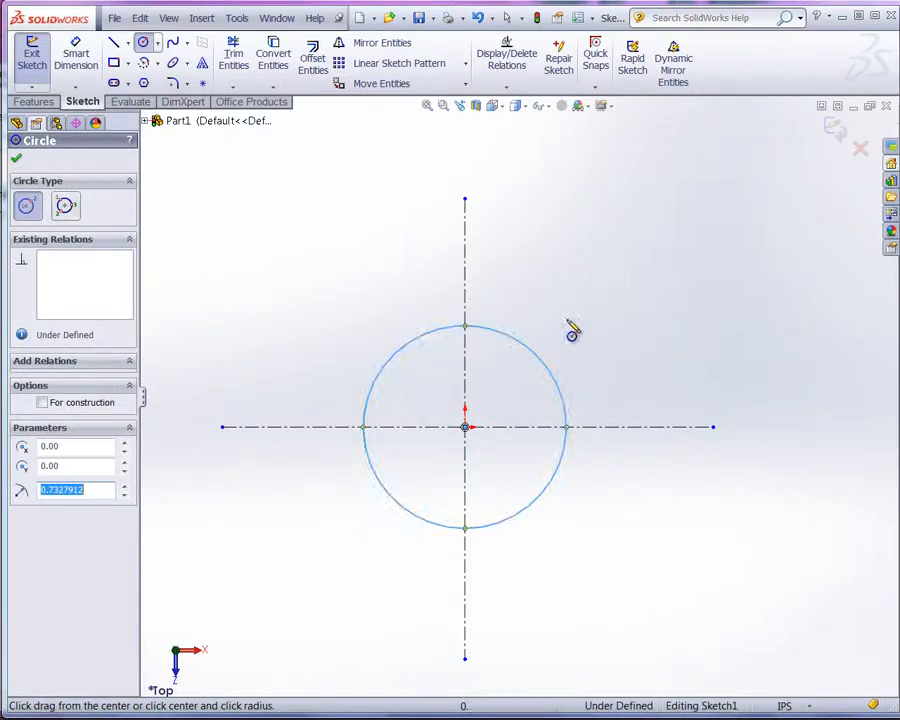
Dimension the circle with Smart Dimension and switch the dimension's display to radius
click(86, 60)
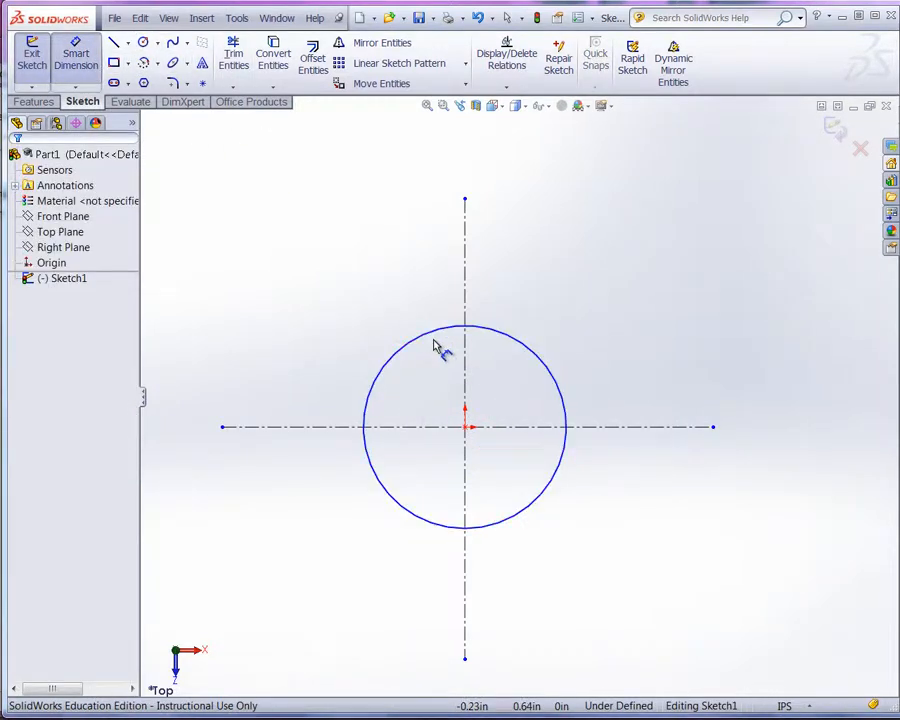
click(517, 345)
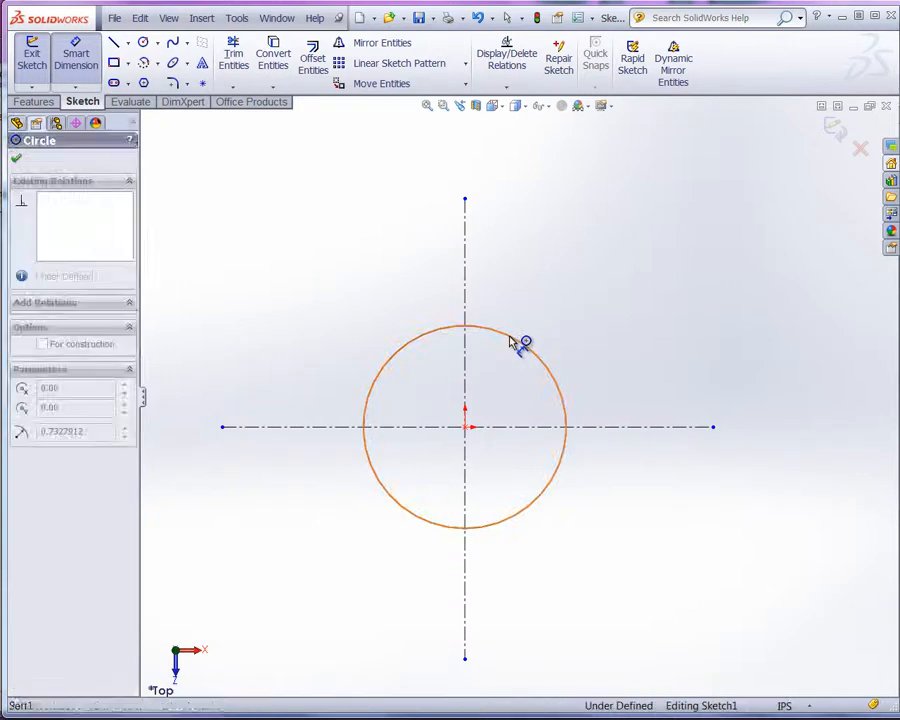
click(540, 265)
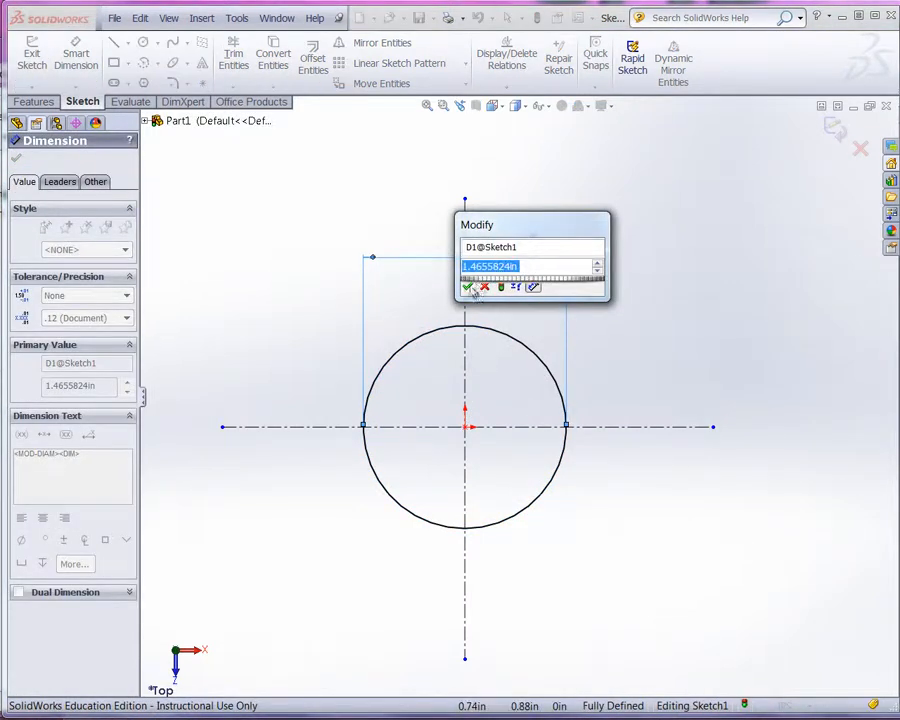
click(467, 286)
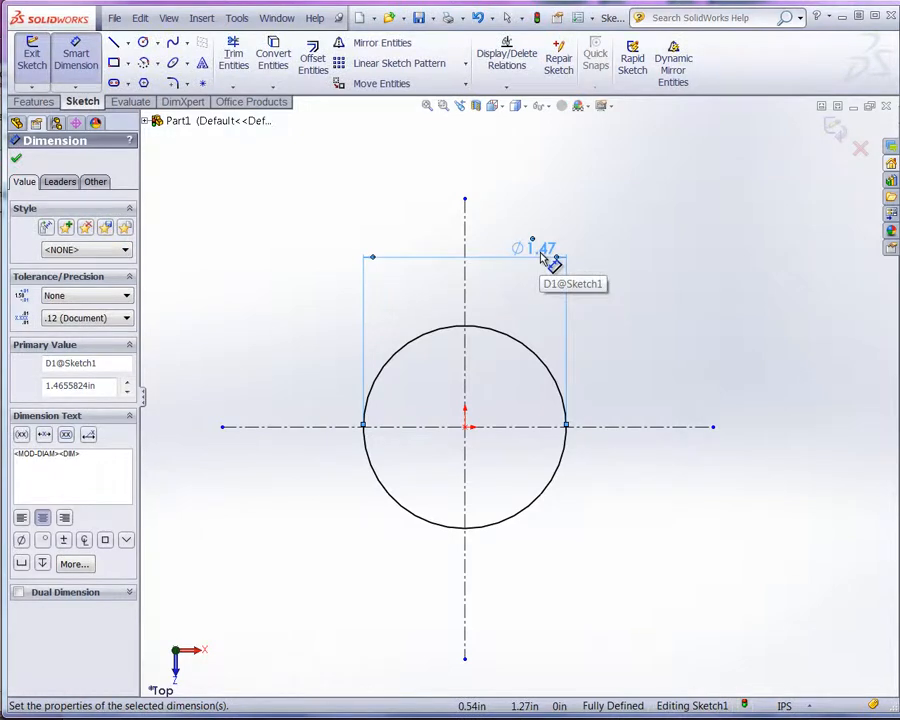
right_click(541, 258)
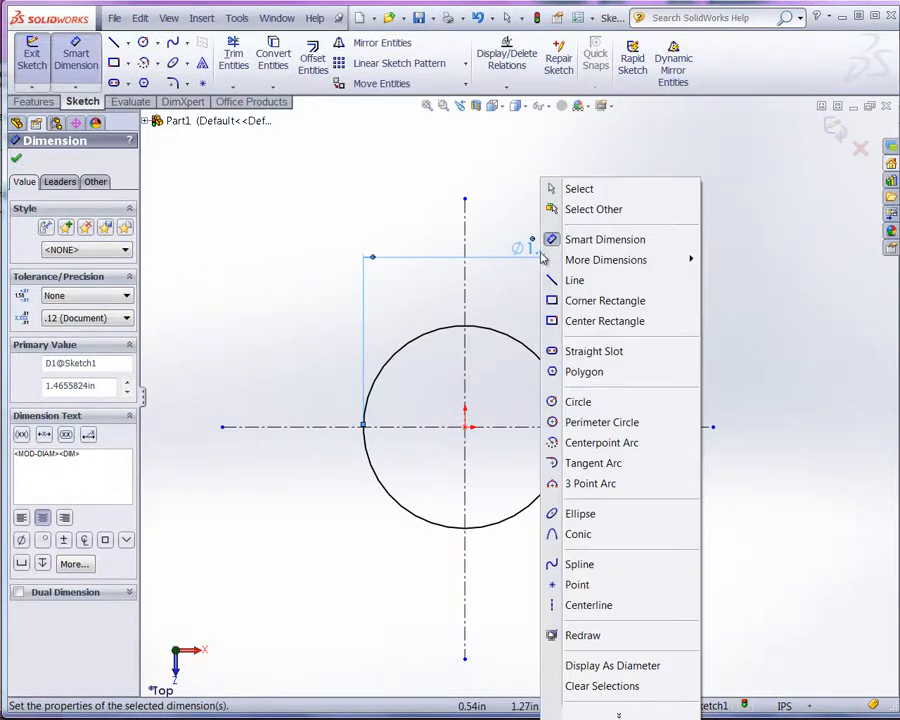
click(607, 666)
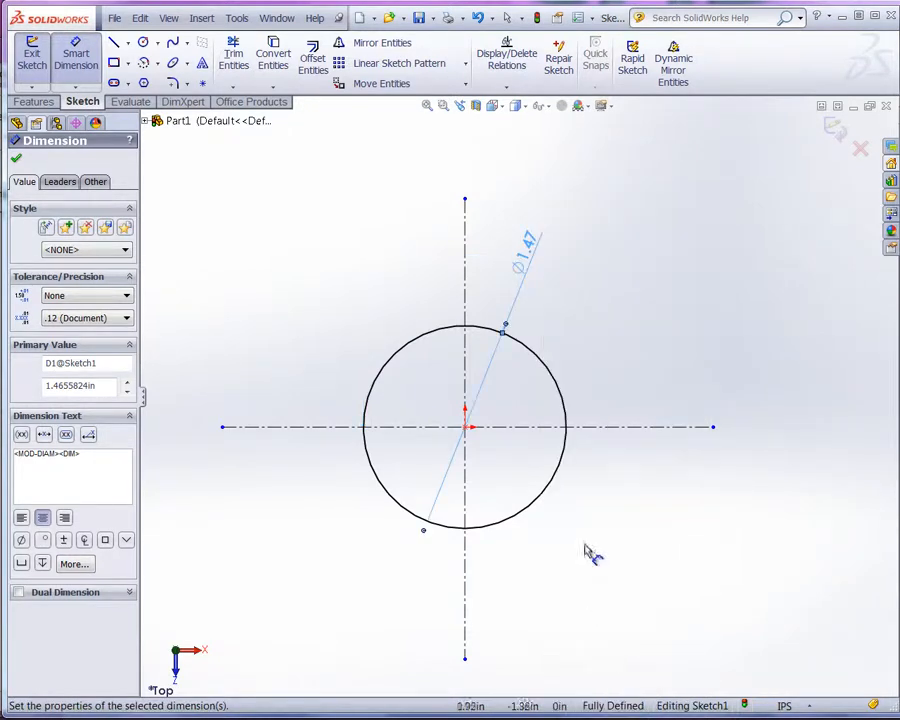
right_click(529, 268)
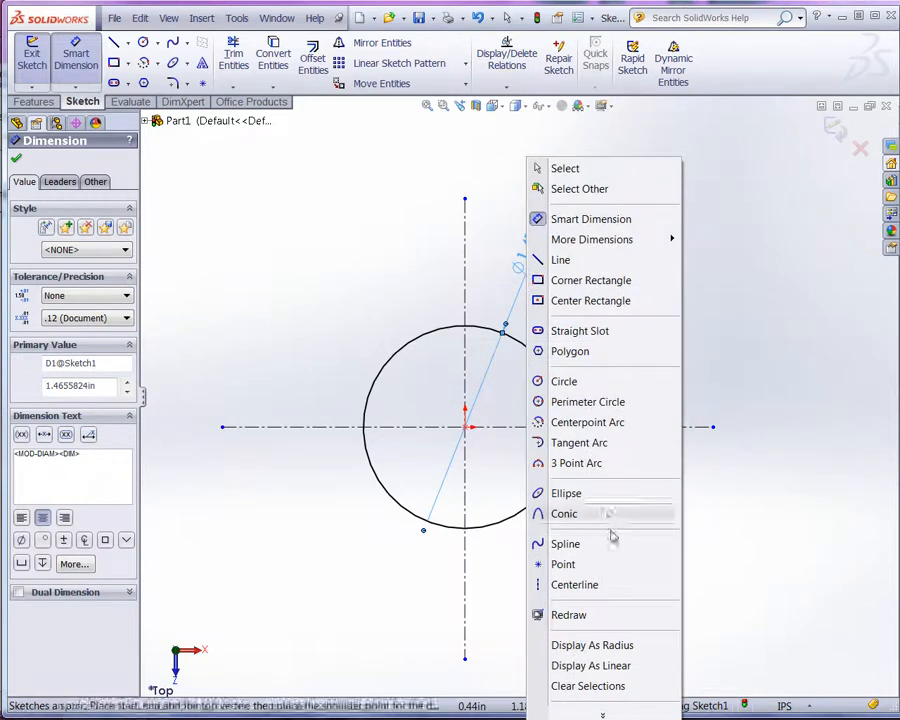
click(575, 655)
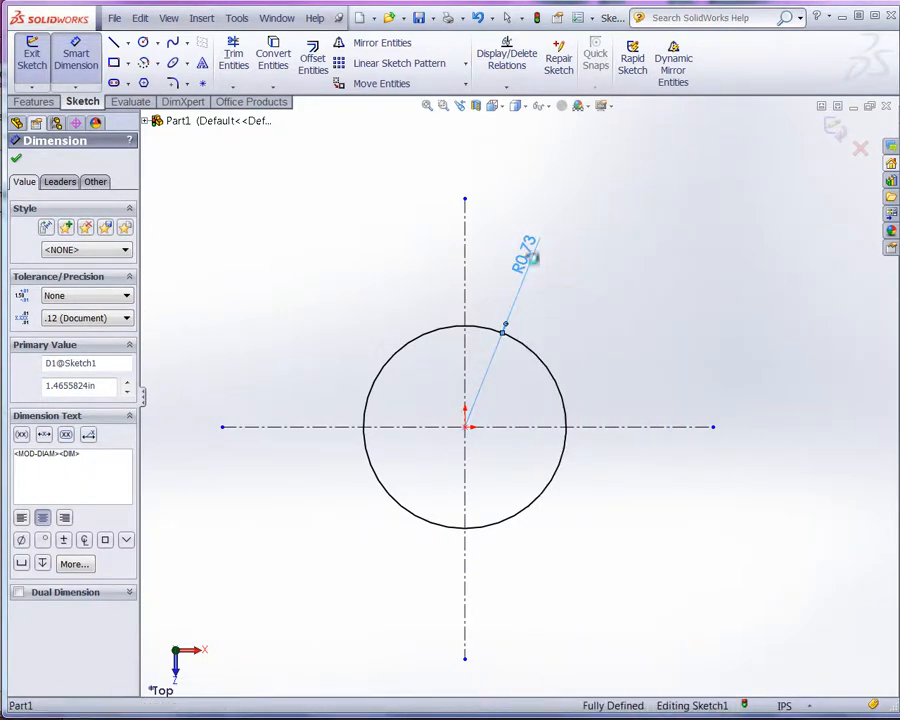
Set the circle's radius to 1.50 in
double_click(528, 256)
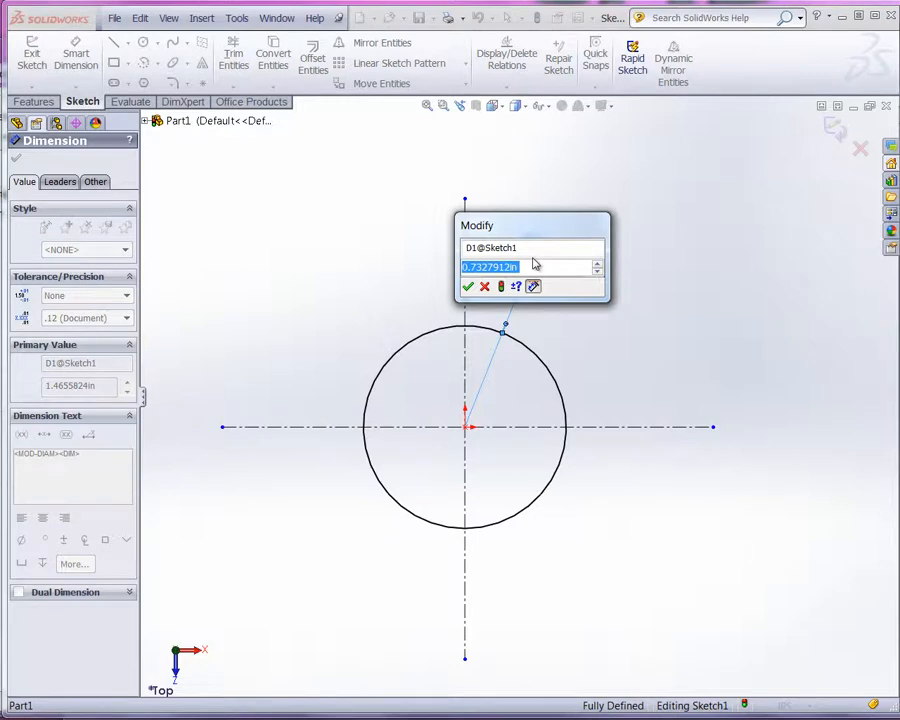
text(1.)
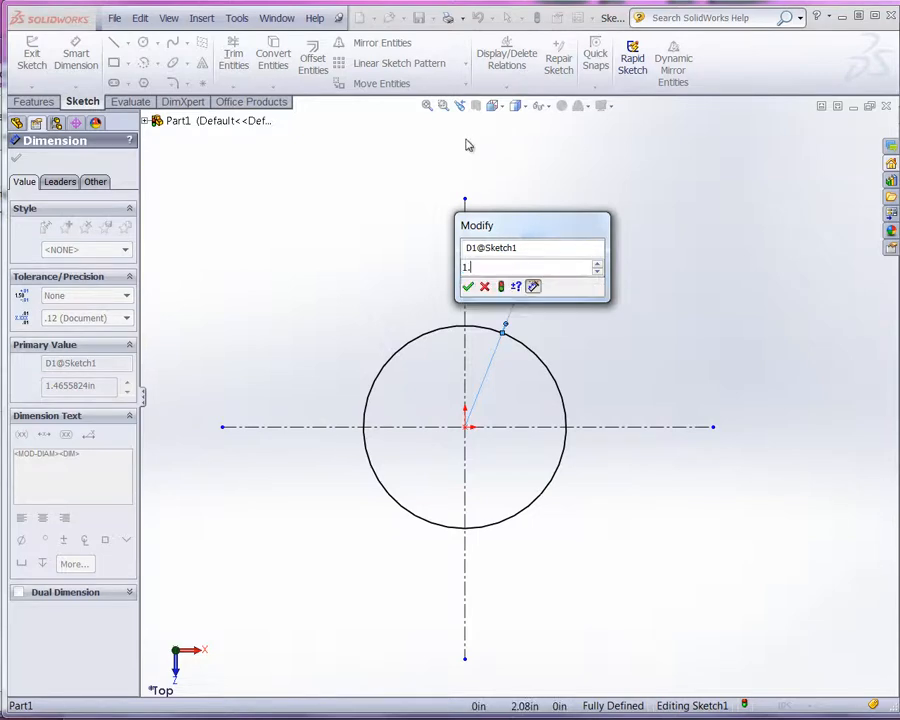
text(50)
key(Return)
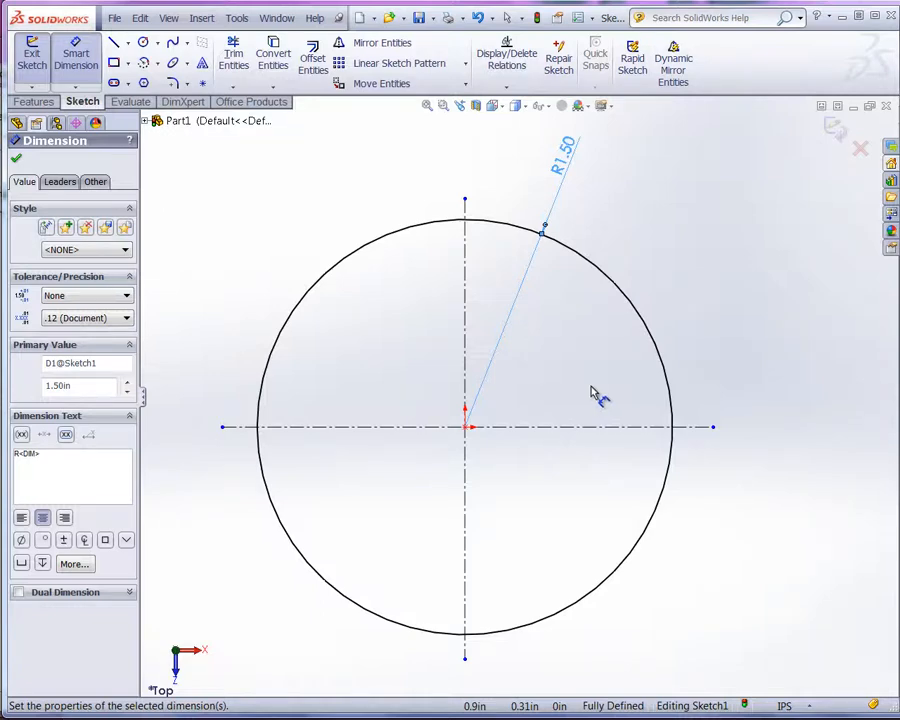
Sketch a circle of about 0.56 in radius on the horizontal centerline, centred about 1.63 in right of the origin
click(691, 428)
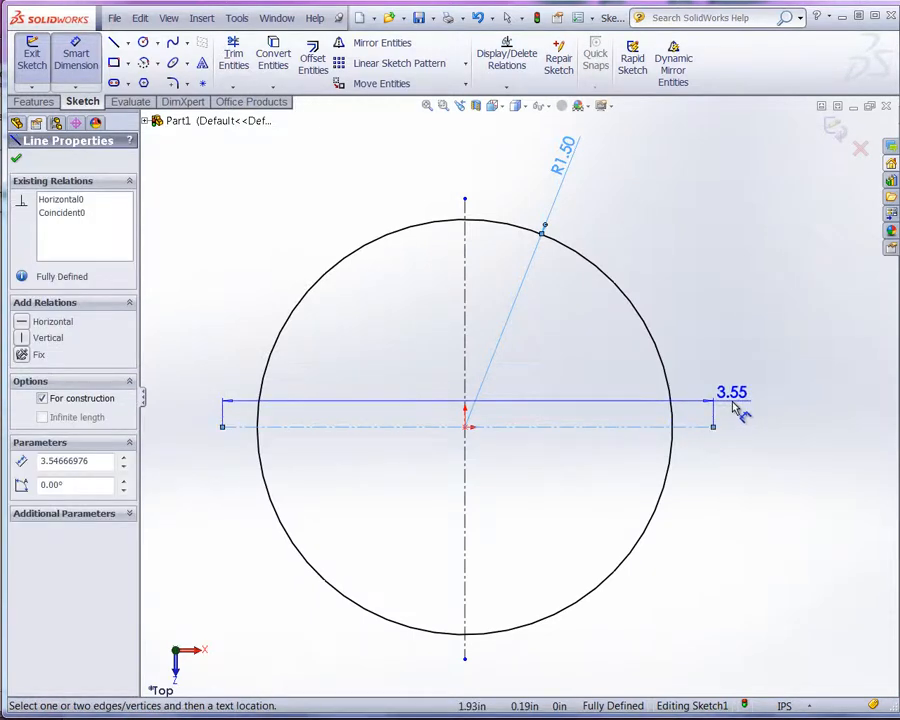
key(Escape)
click(143, 42)
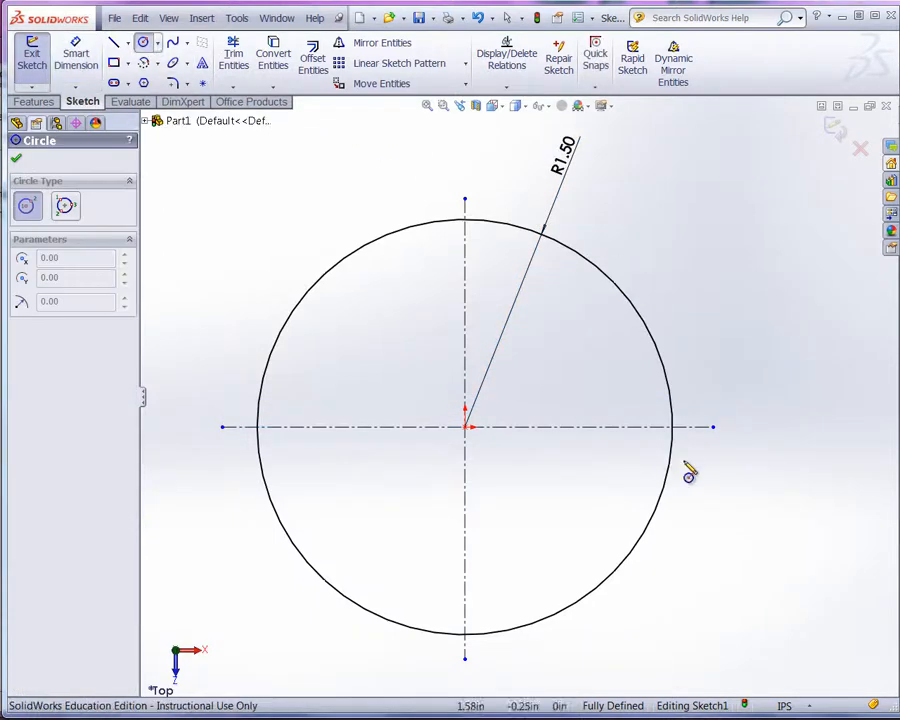
click(691, 427)
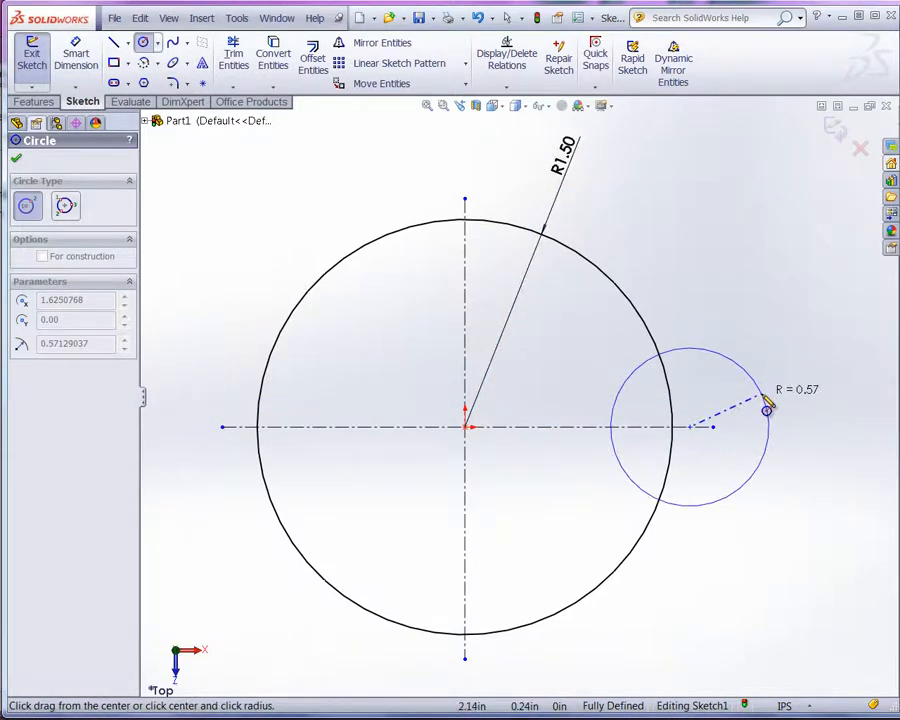
click(764, 407)
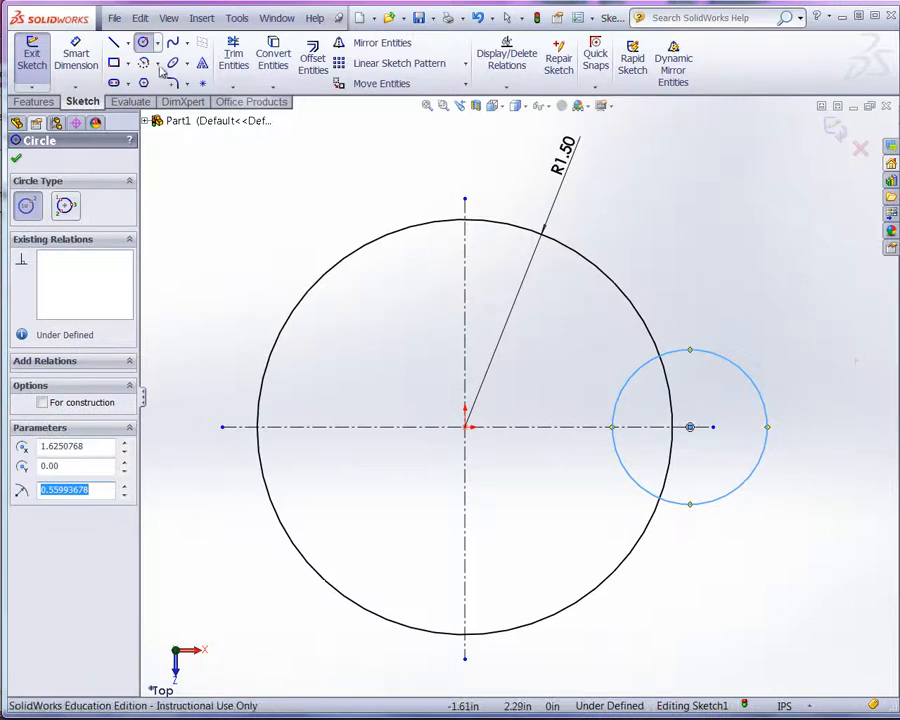
Dimension the small right-hand circle with Smart Dimension and display the dimension as a radius
click(75, 55)
click(712, 357)
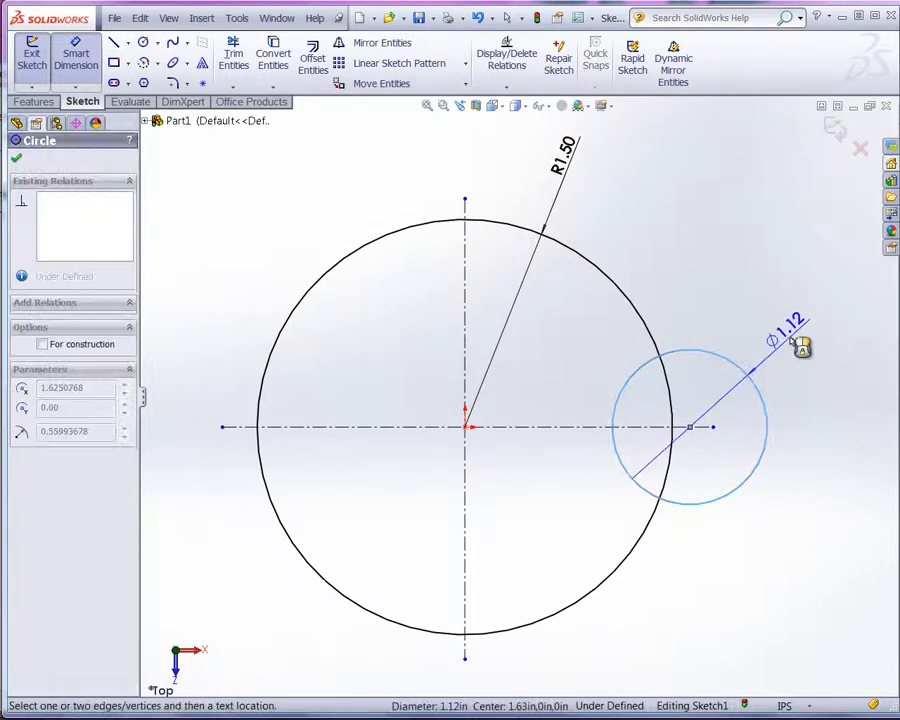
click(800, 345)
click(728, 360)
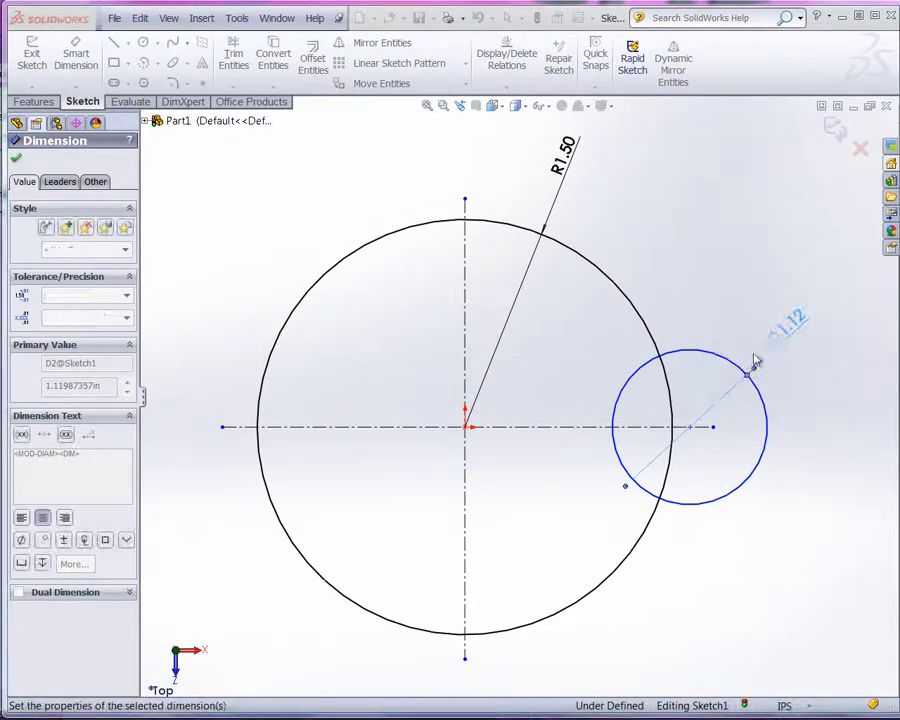
right_click(802, 345)
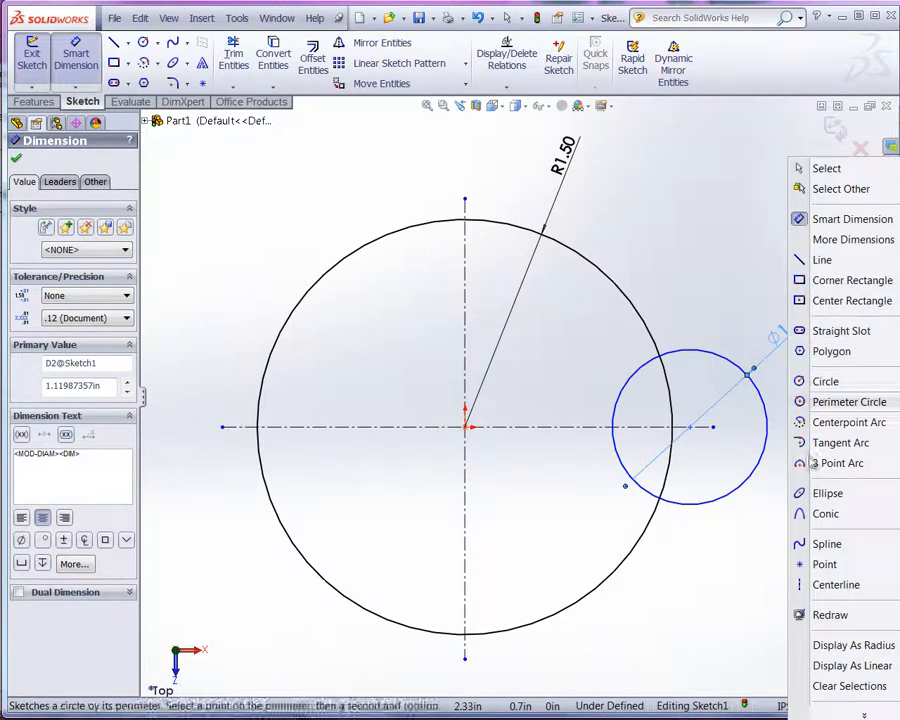
click(853, 645)
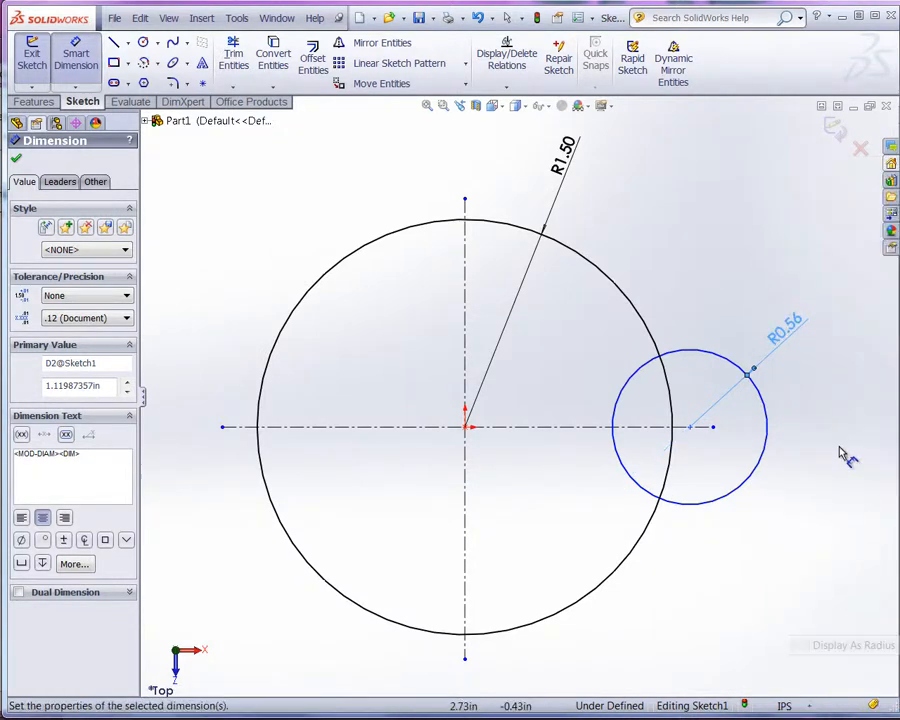
Set the small circle's radius to 0.62 in
double_click(800, 345)
key(BackSpace)
text(.)
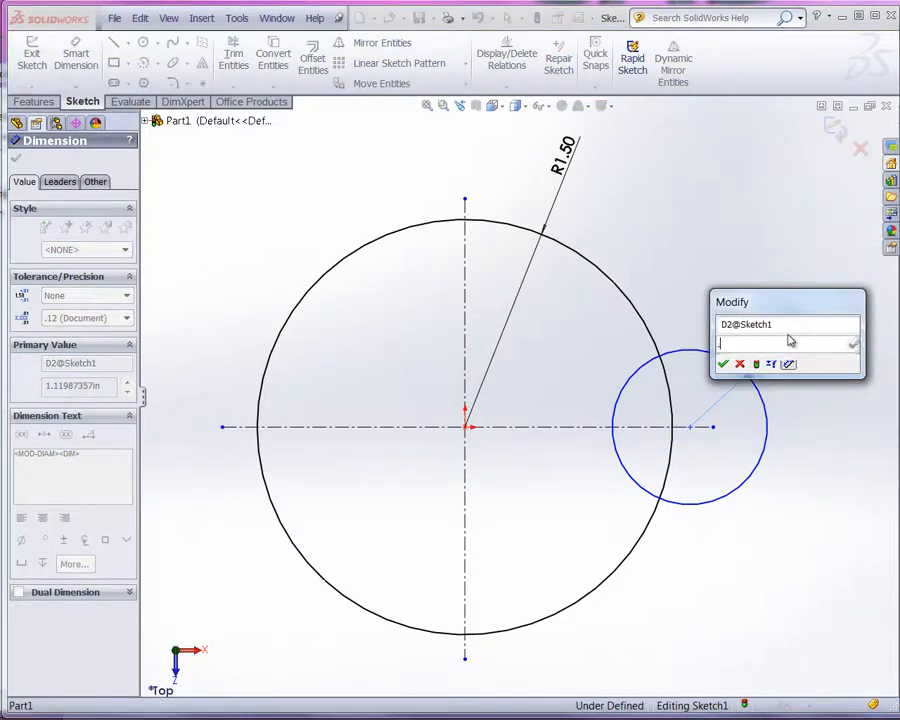
text(62)
key(Return)
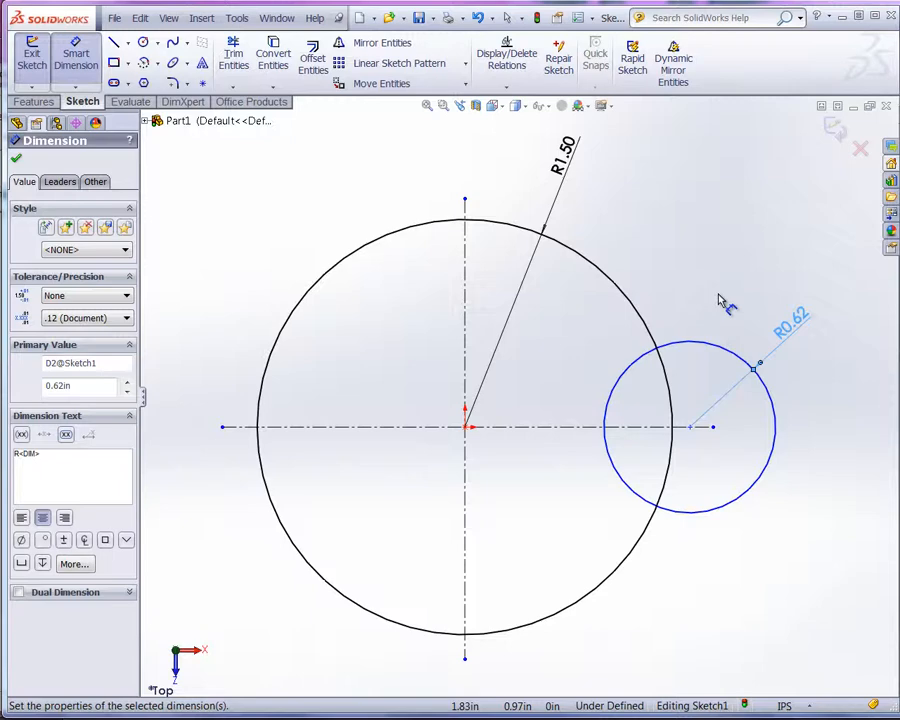
Dimension the horizontal distance between the two circles' centres and set it to 1.95 in
click(720, 515)
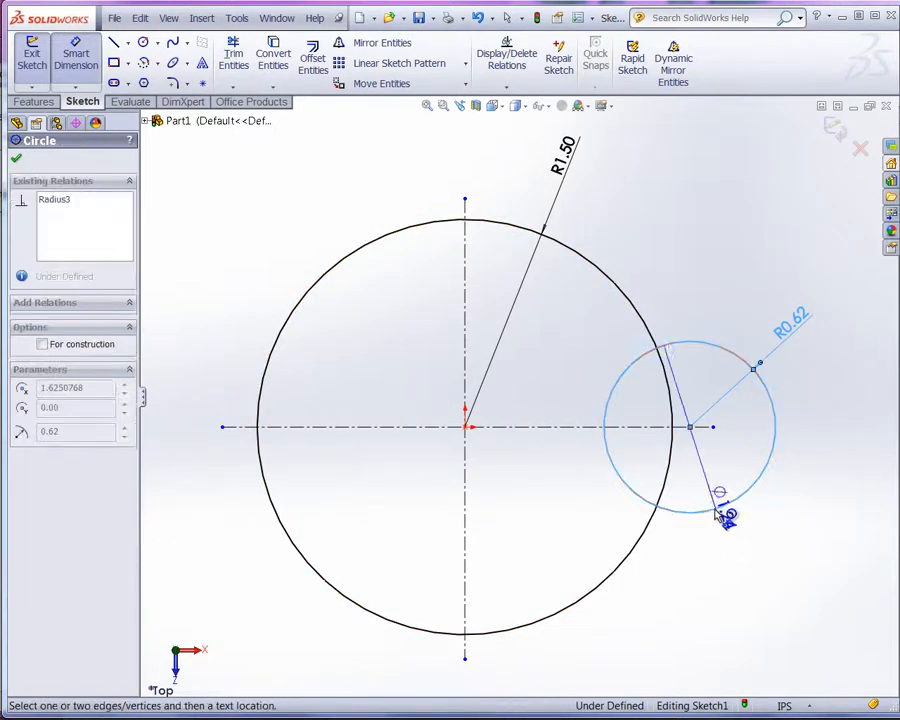
click(626, 563)
click(575, 522)
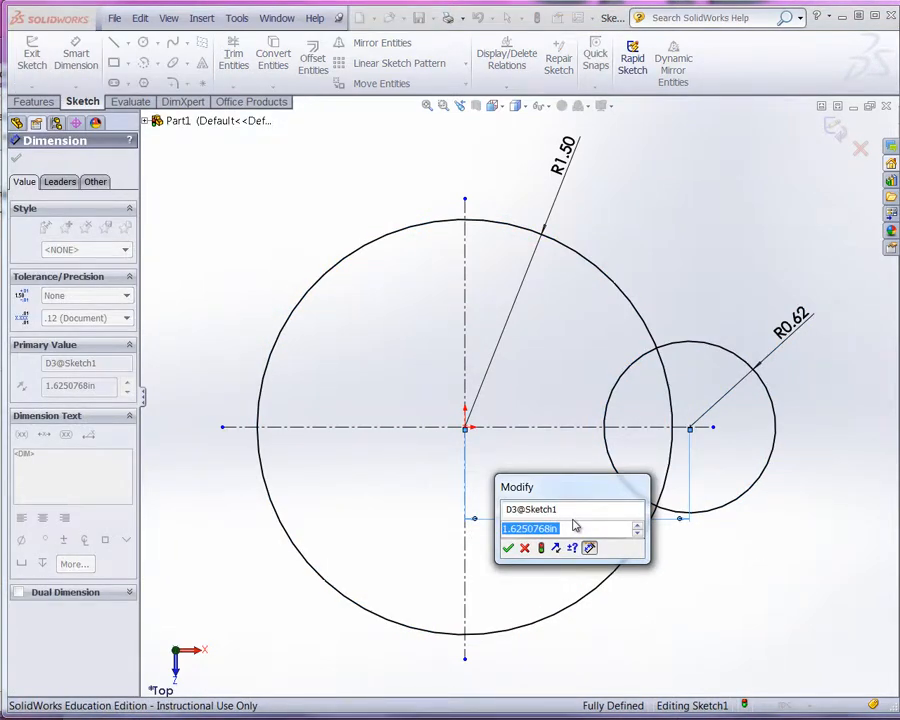
text(1.95)
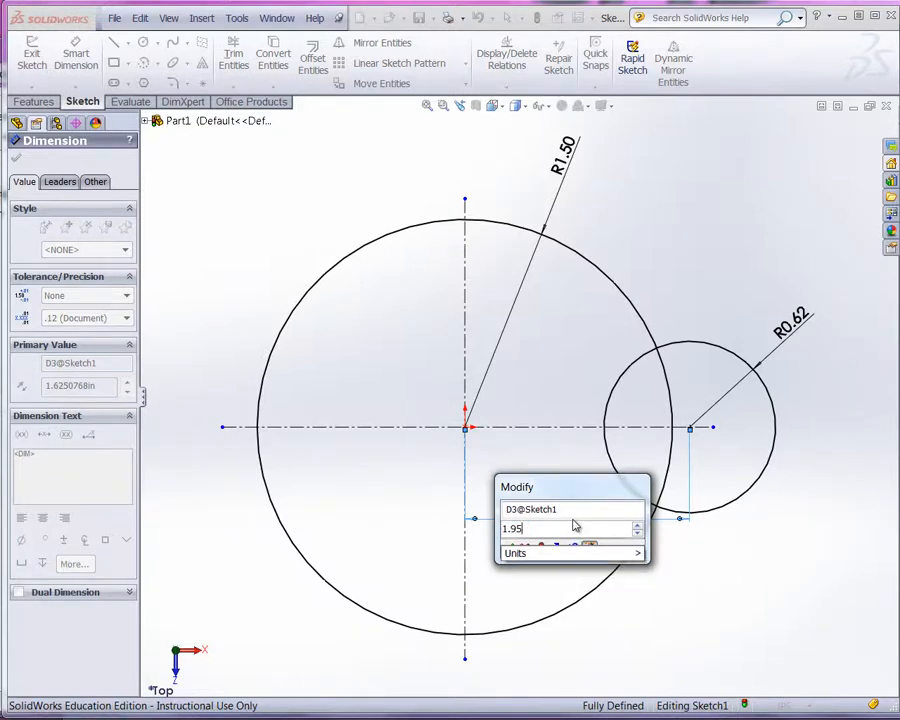
key(Return)
key(f)
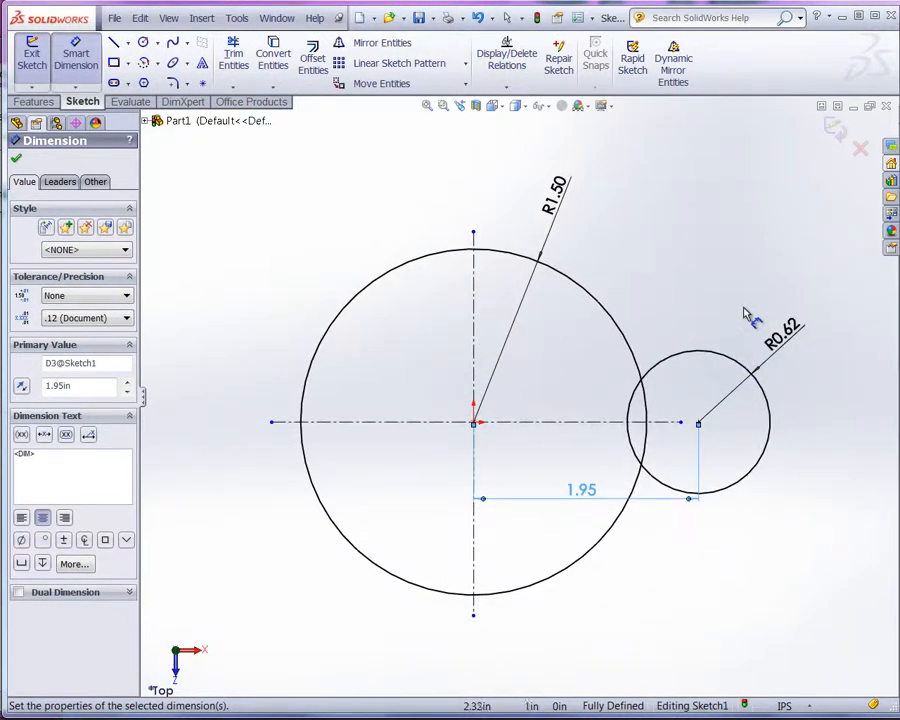
scroll(746, 316, down, 1)
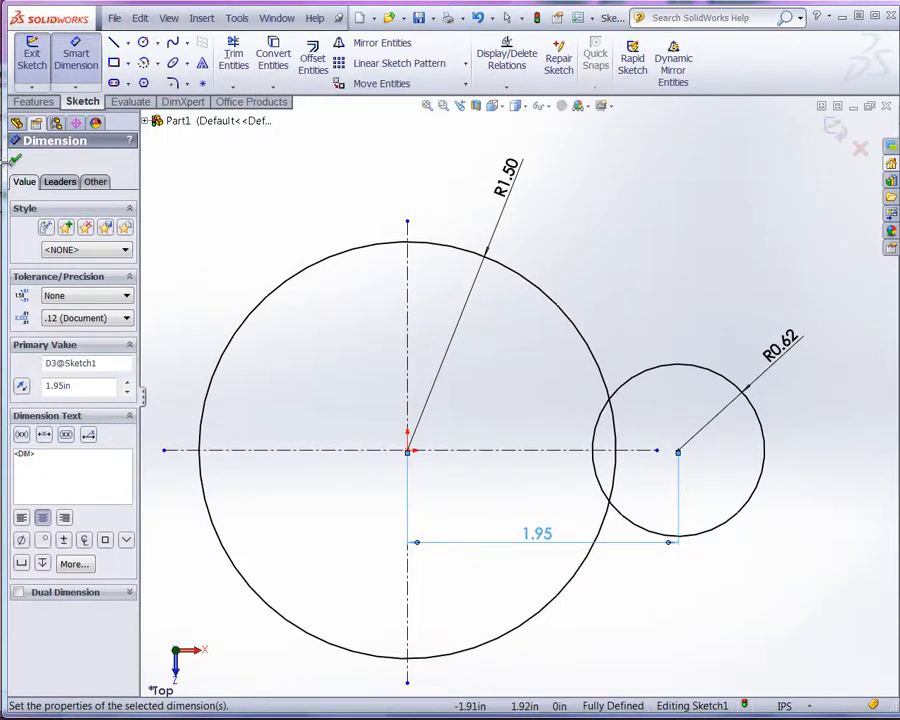
key(Escape)
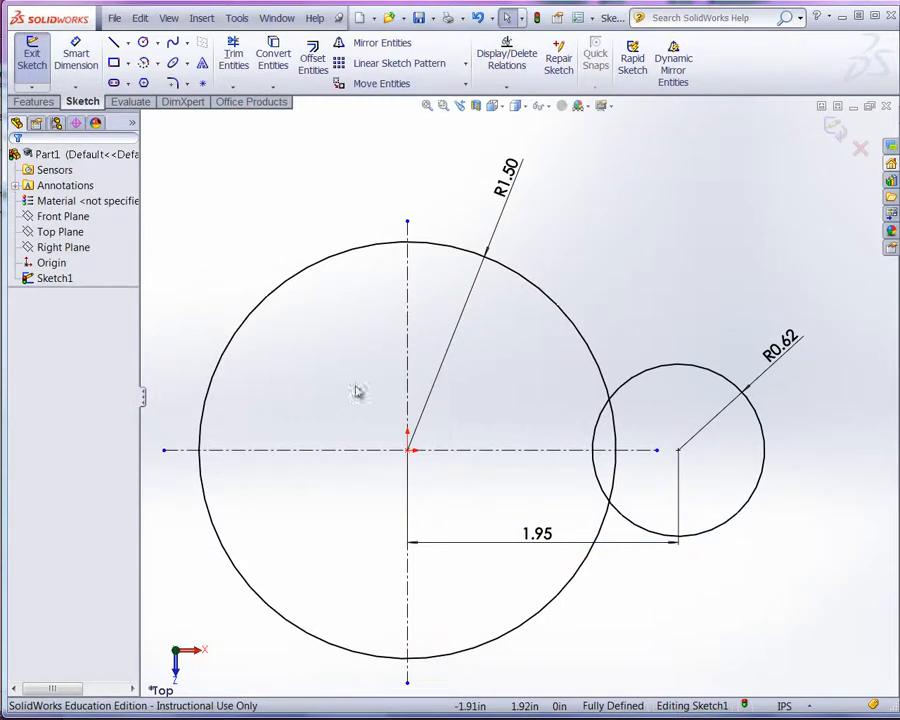
Turn on Dynamic Mirror about the horizontal centerline and sketch a sloping line about 2.73 in long above both circles
click(533, 456)
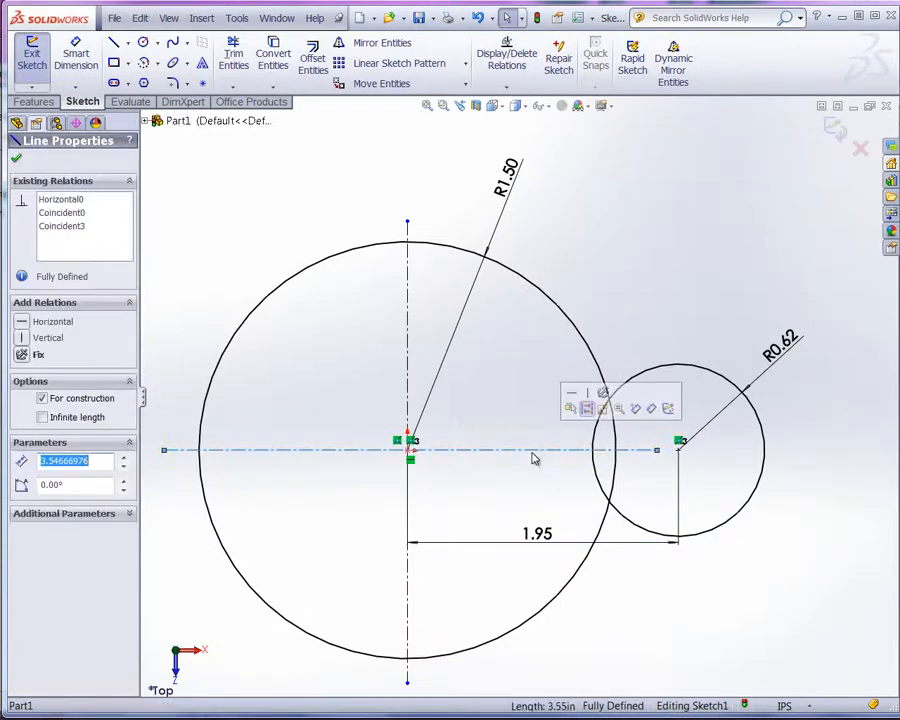
click(673, 63)
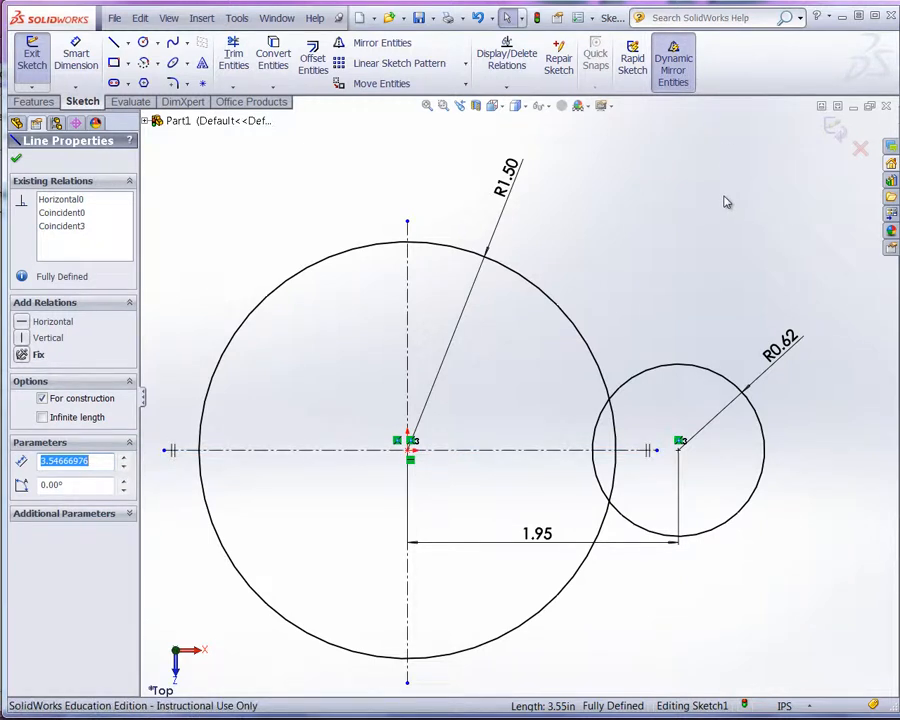
click(115, 45)
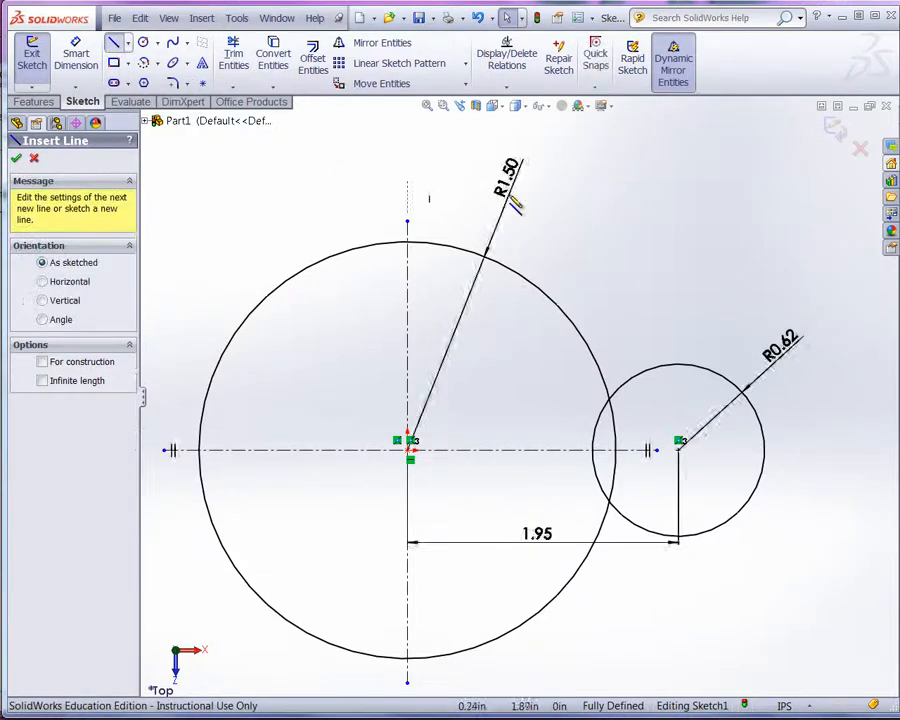
click(458, 229)
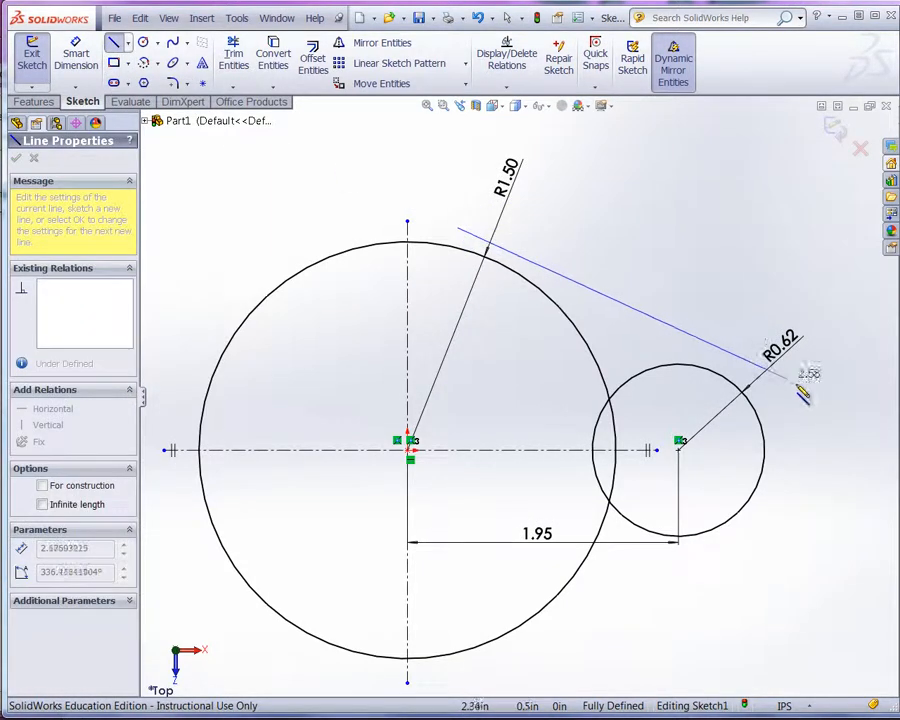
click(801, 388)
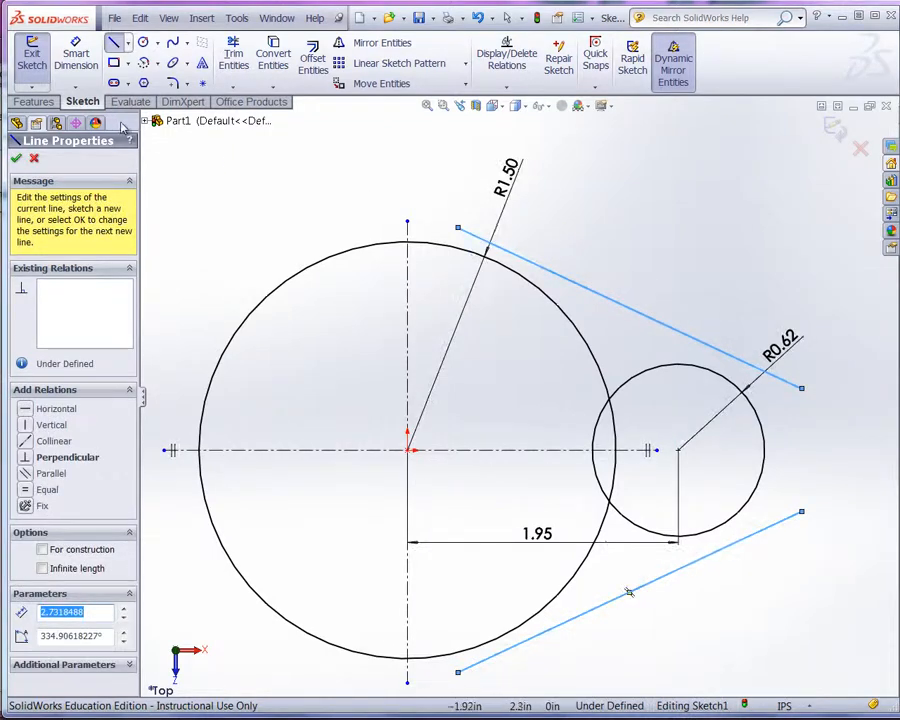
click(16, 158)
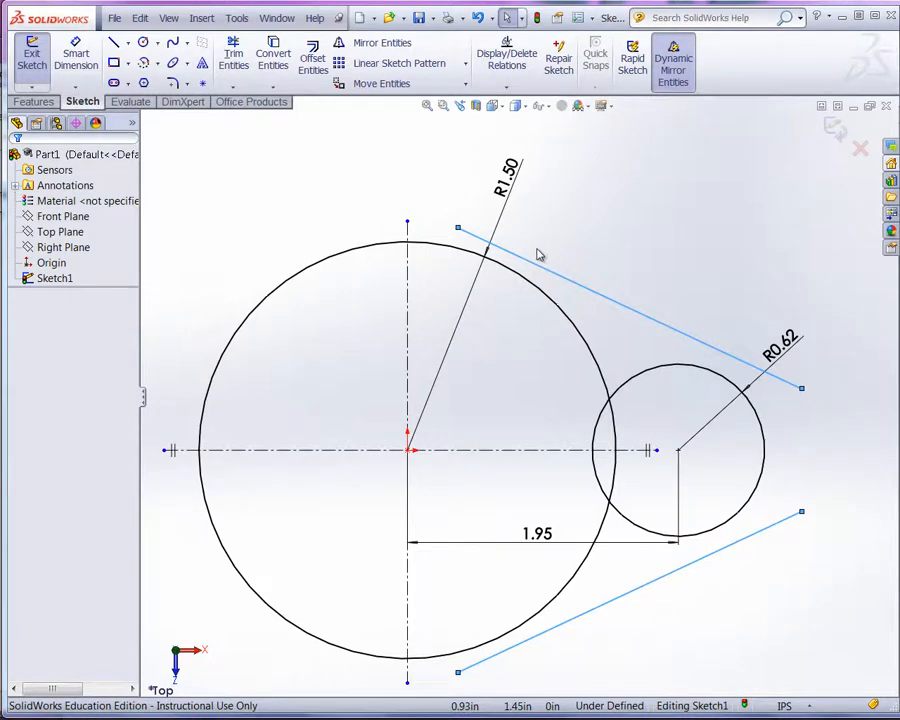
Add a tangent relation between the upper sloping line and the R1.50 circle
ctrl+click(517, 280)
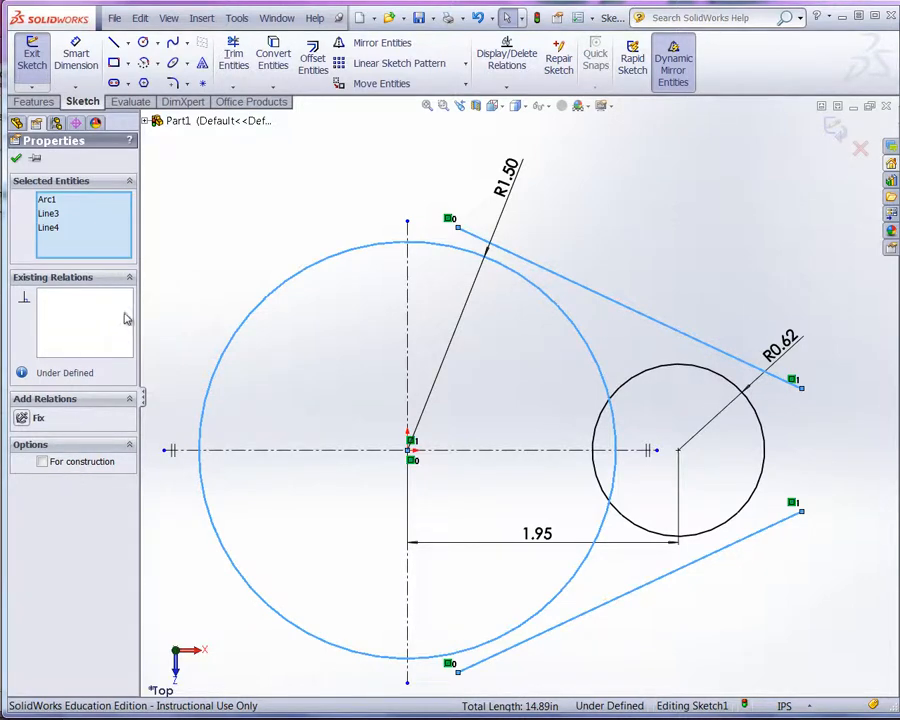
click(698, 256)
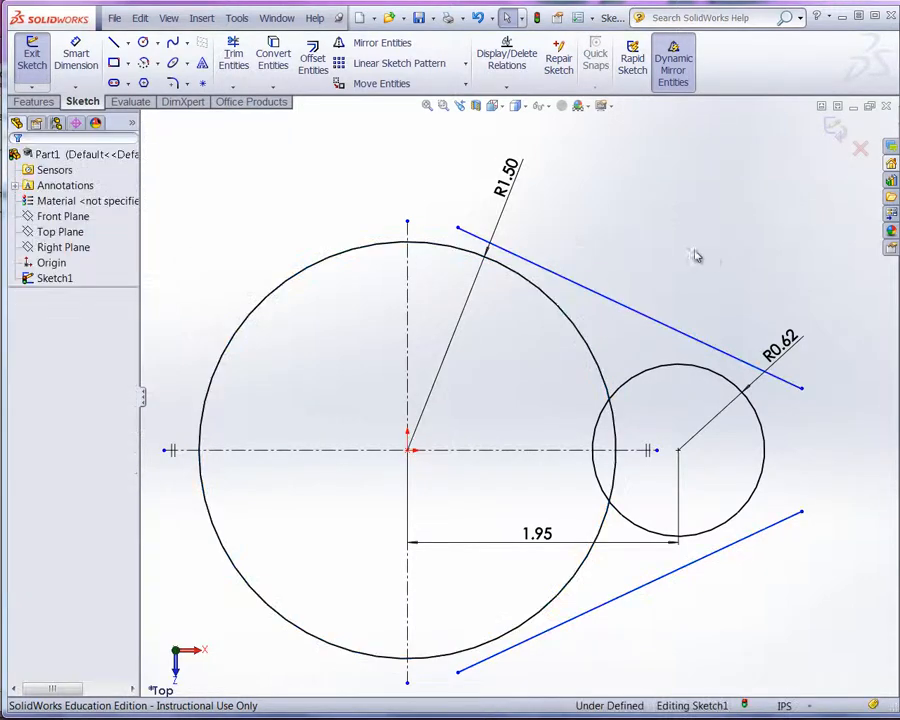
click(557, 279)
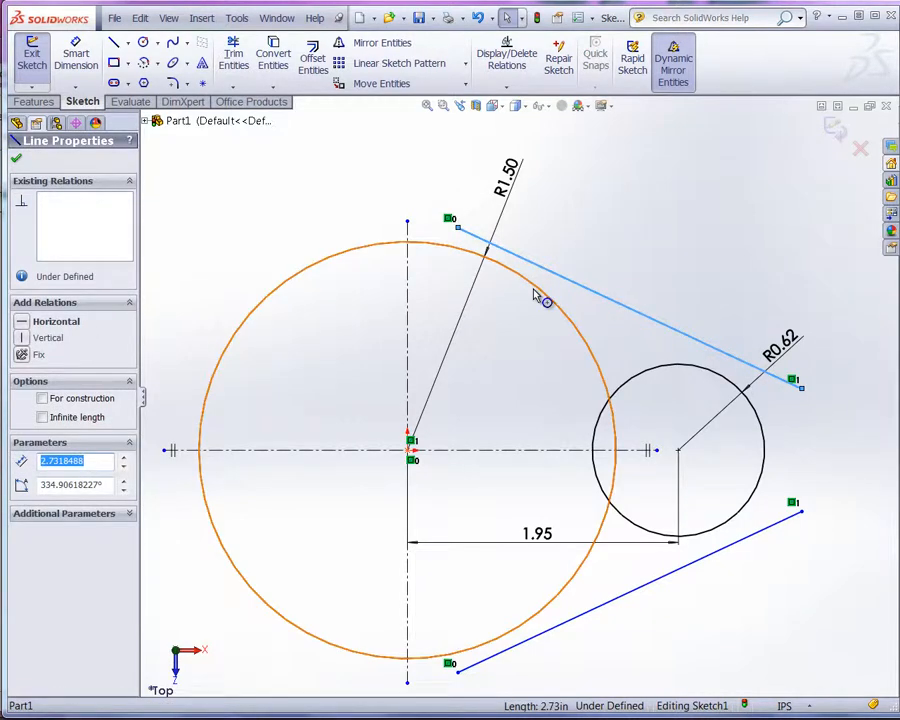
ctrl+click(537, 296)
ctrl+click(537, 296)
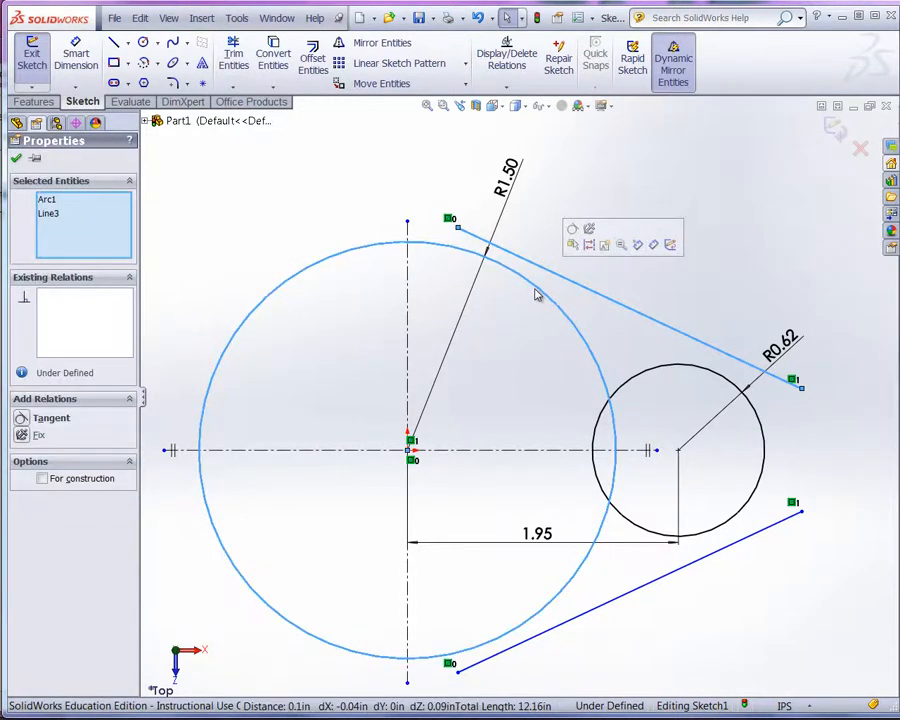
click(22, 424)
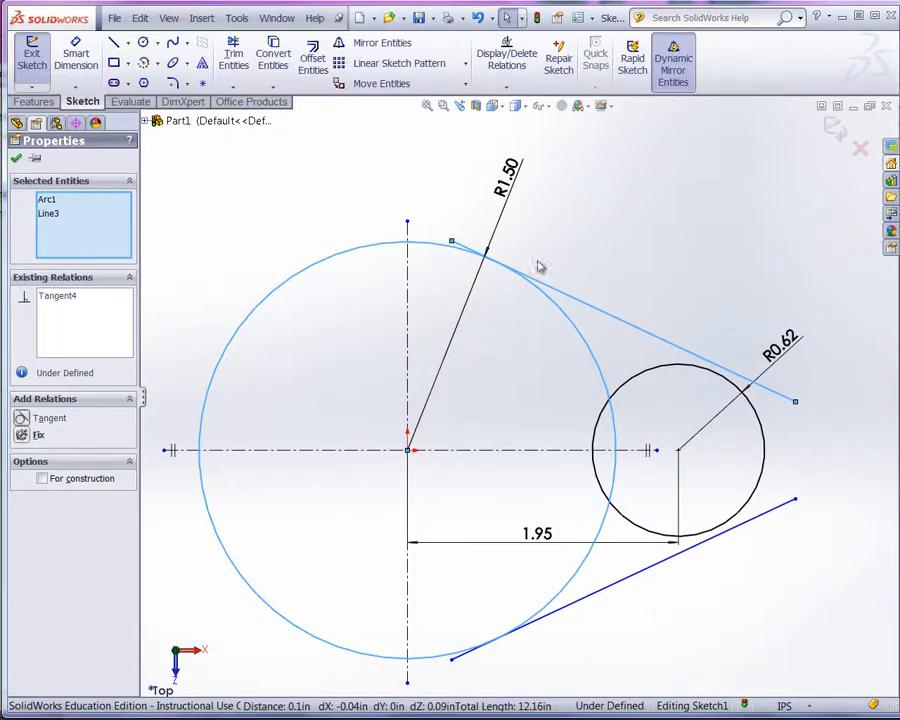
click(628, 266)
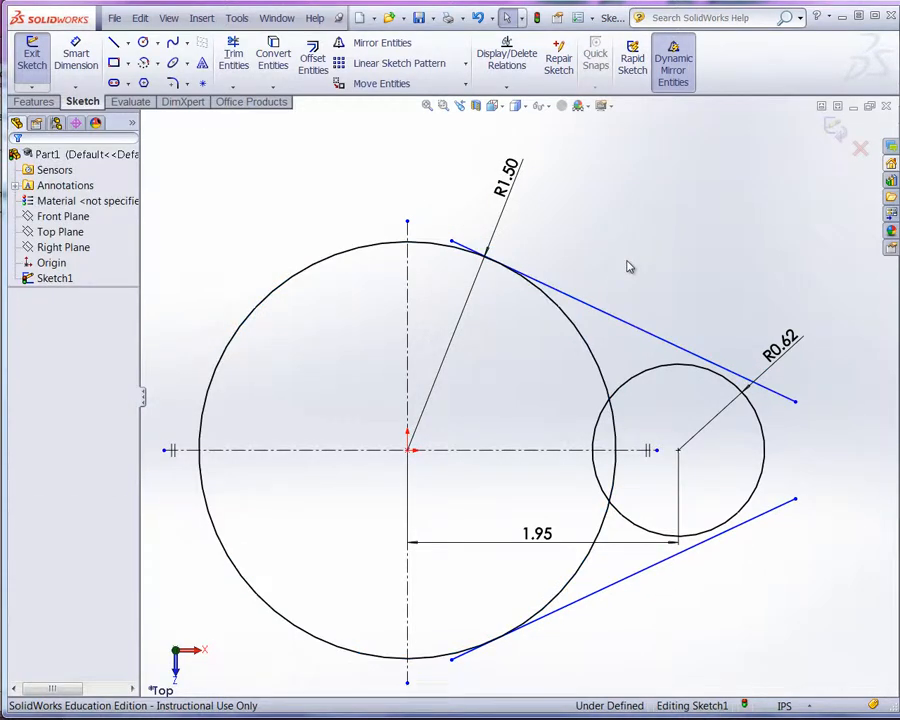
Make the upper sloping line tangent to the small R0.62 circle as well
click(661, 344)
ctrl+click(650, 375)
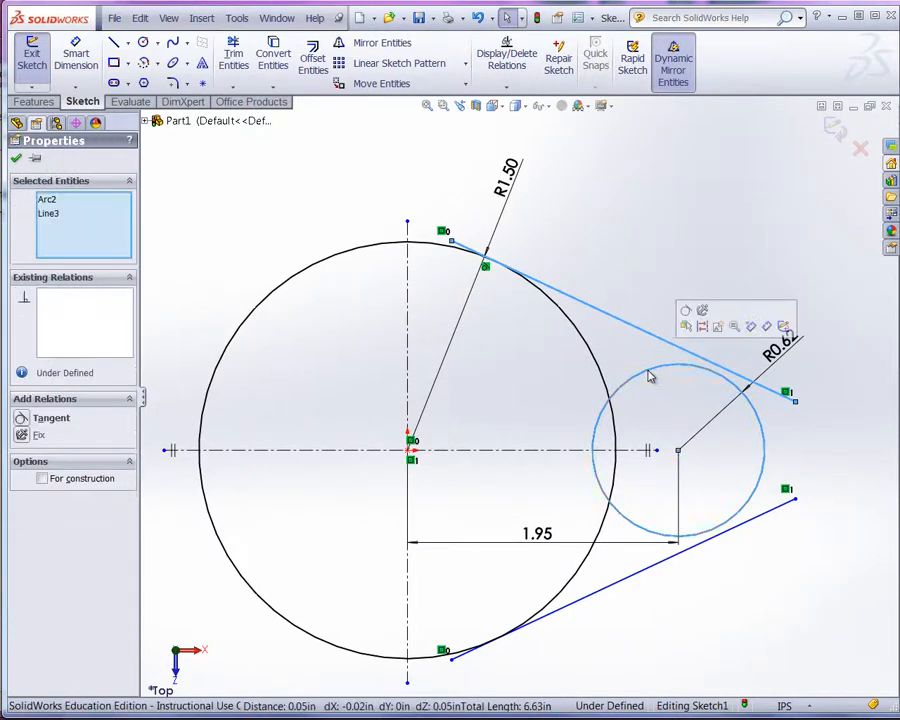
click(50, 418)
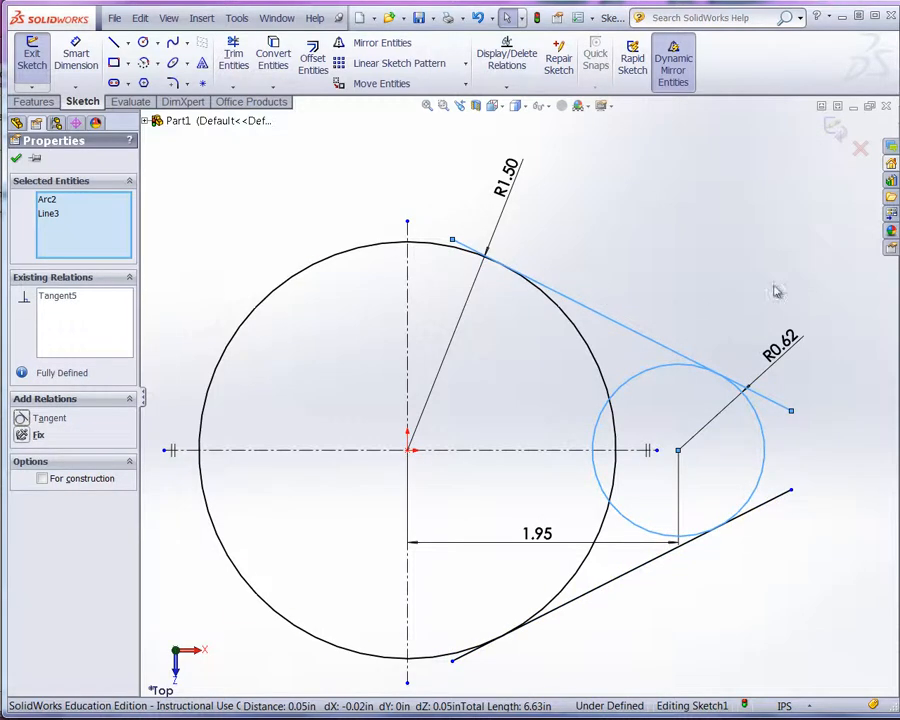
click(652, 284)
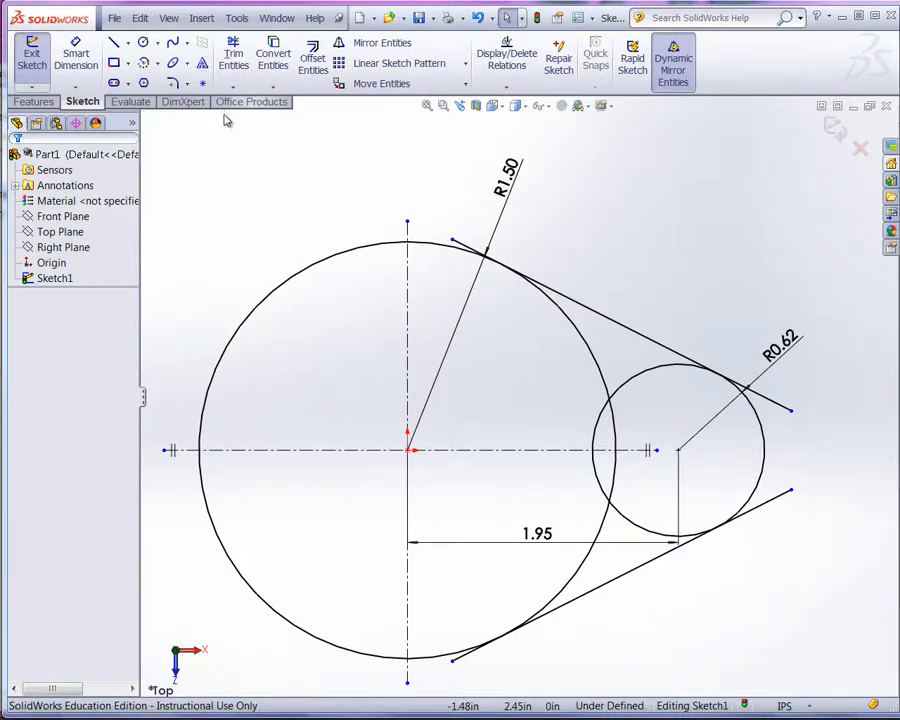
Trim both ends of the upper and lower sloping lines back to their tangent points on the two circles
click(238, 60)
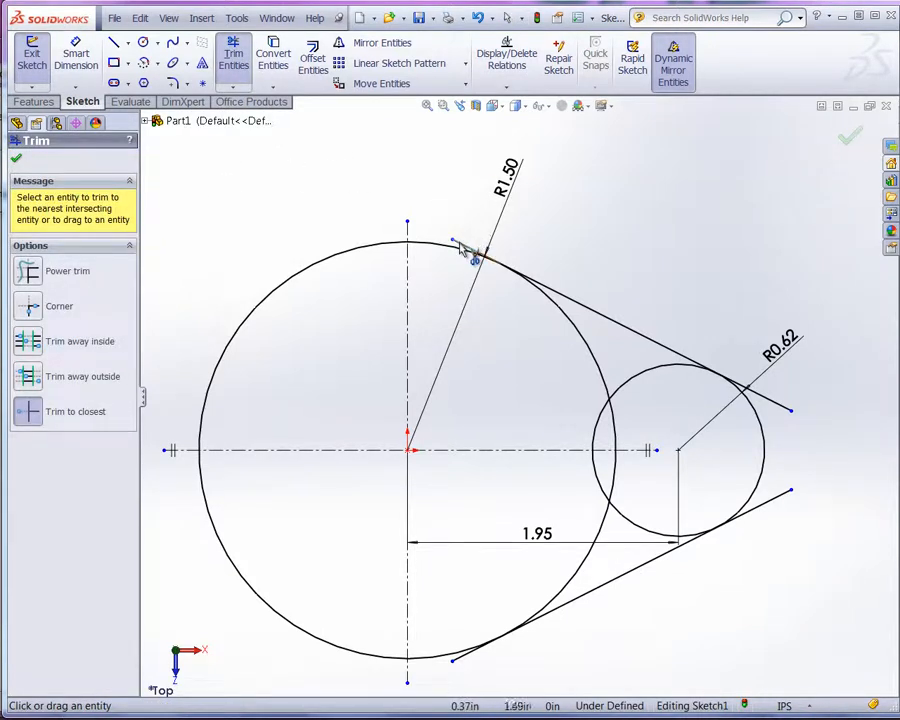
click(471, 251)
click(776, 408)
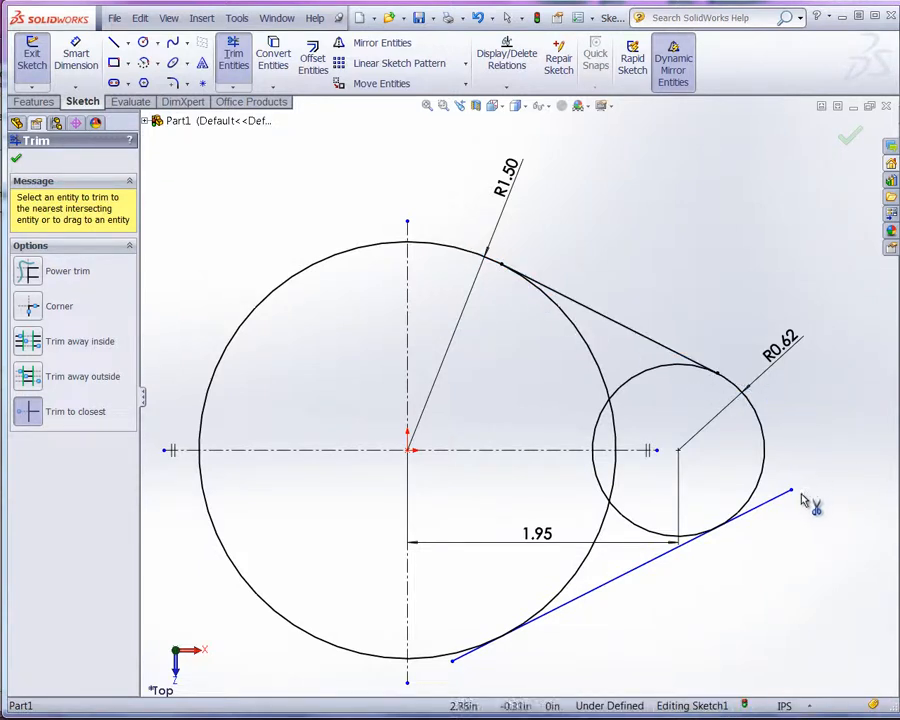
click(787, 495)
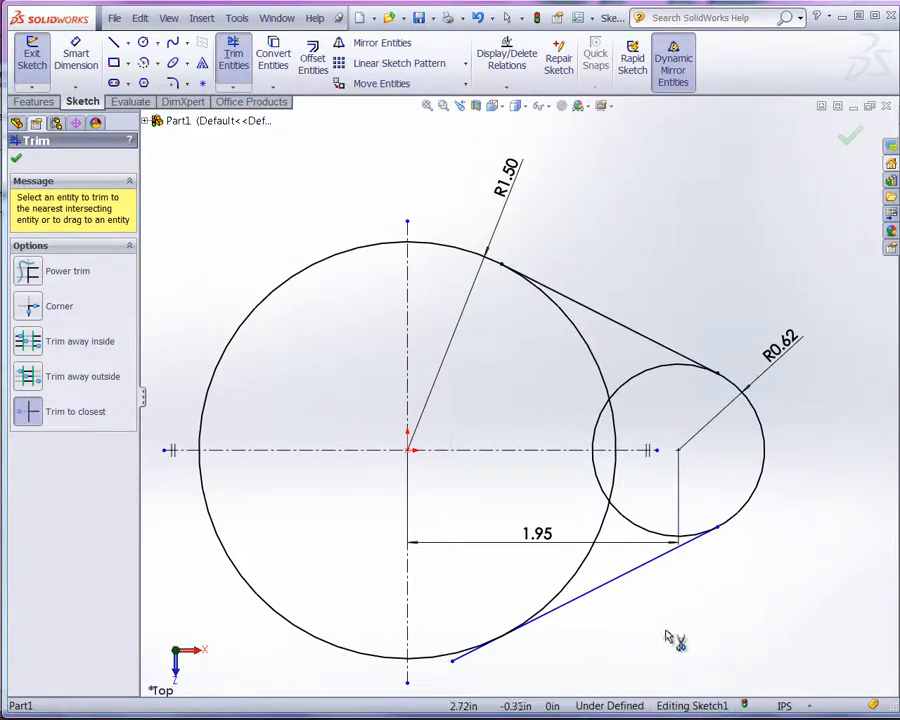
click(476, 658)
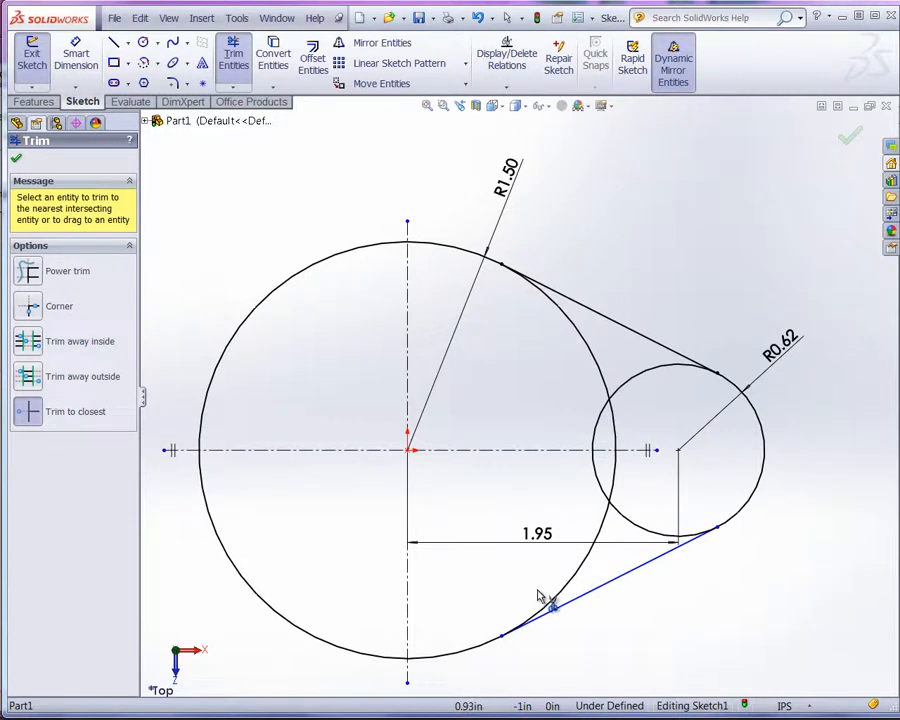
Trim away the inner arcs of the R1.50 and R0.62 circles between the two tangent lines, leaving only the outer contour
click(578, 577)
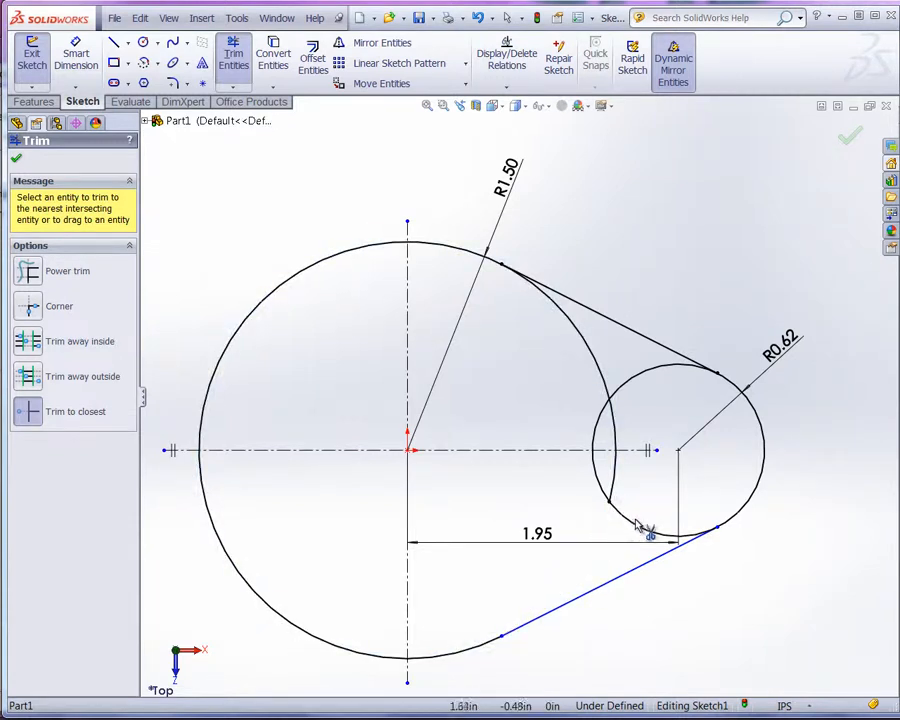
click(690, 541)
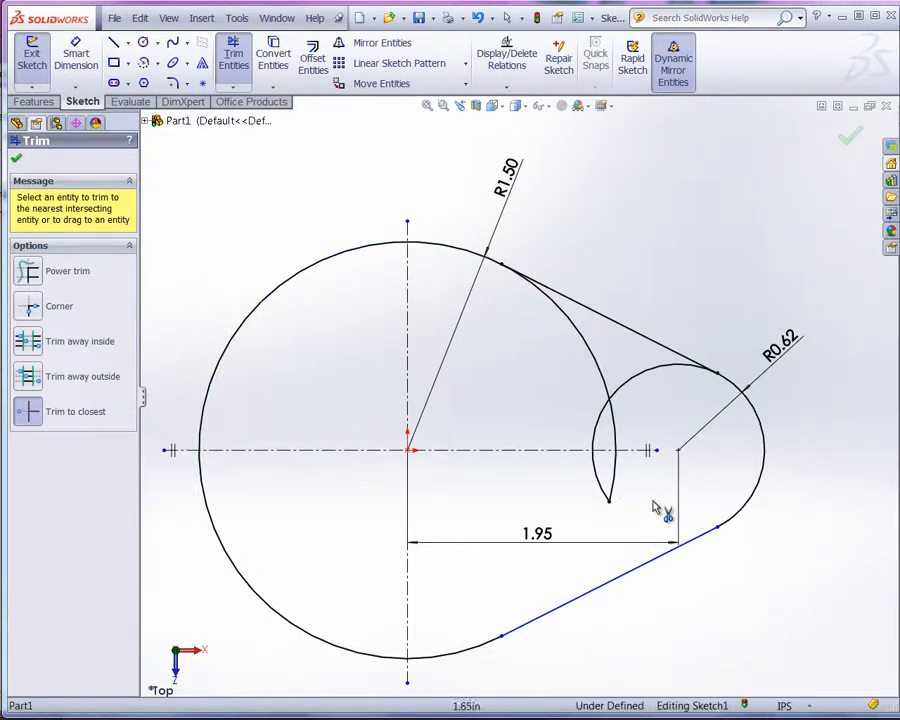
click(612, 483)
click(598, 480)
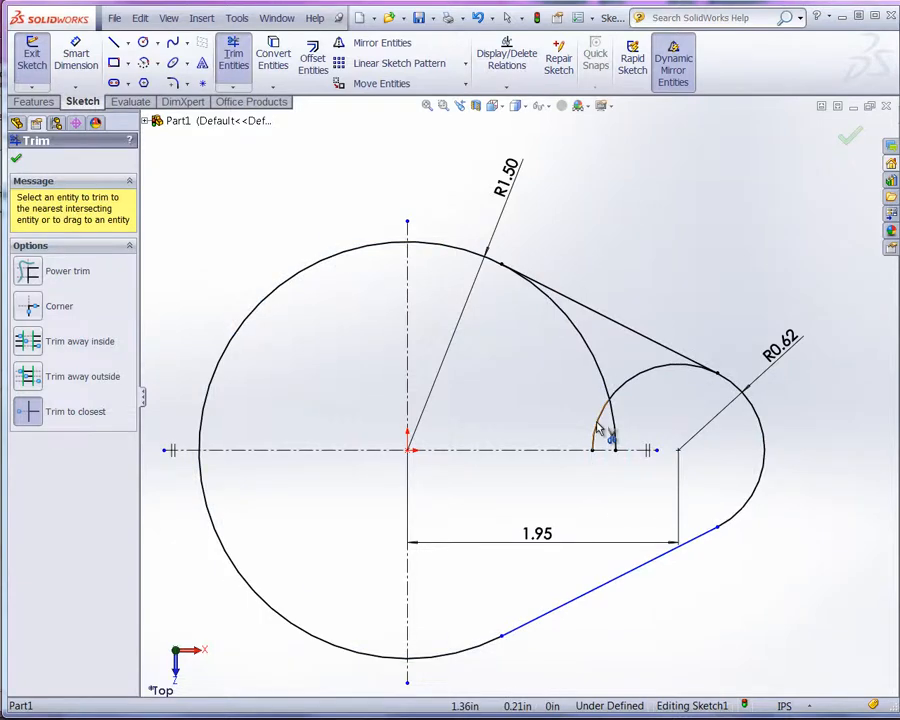
click(597, 424)
click(612, 420)
click(626, 380)
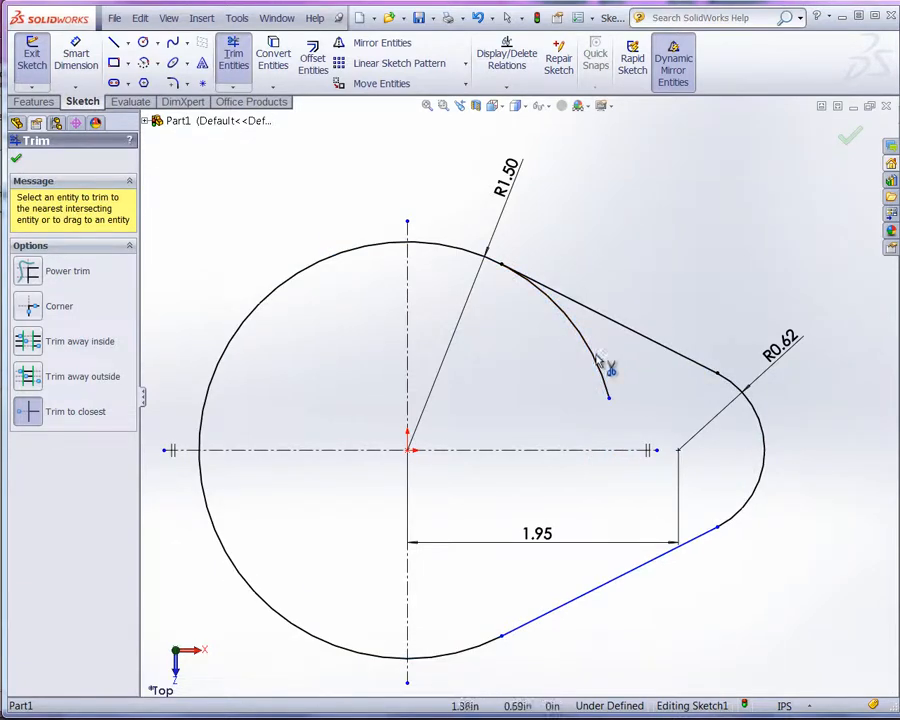
click(590, 362)
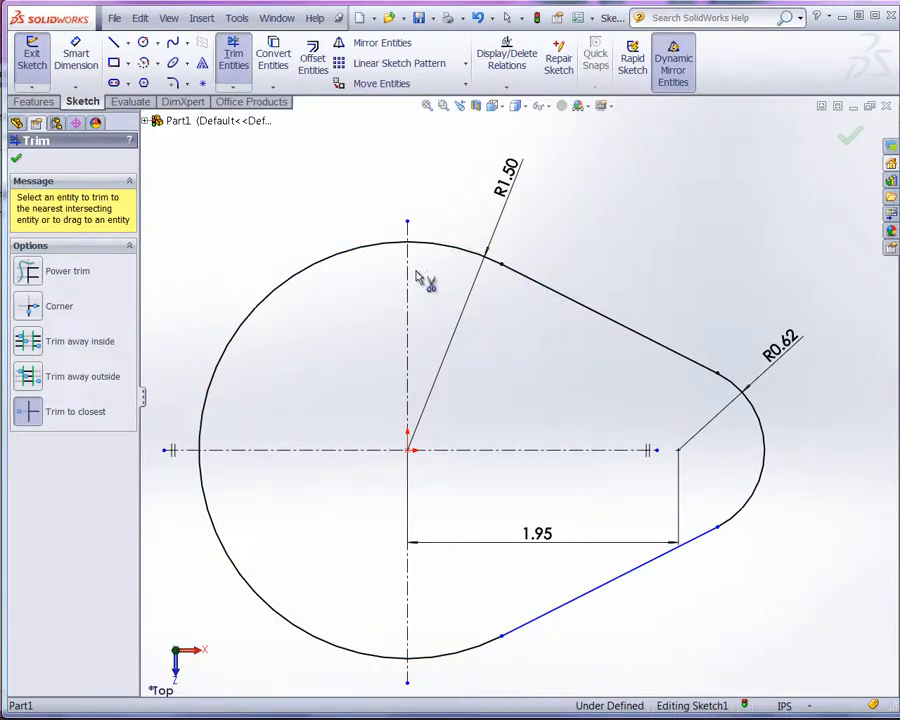
key(Escape)
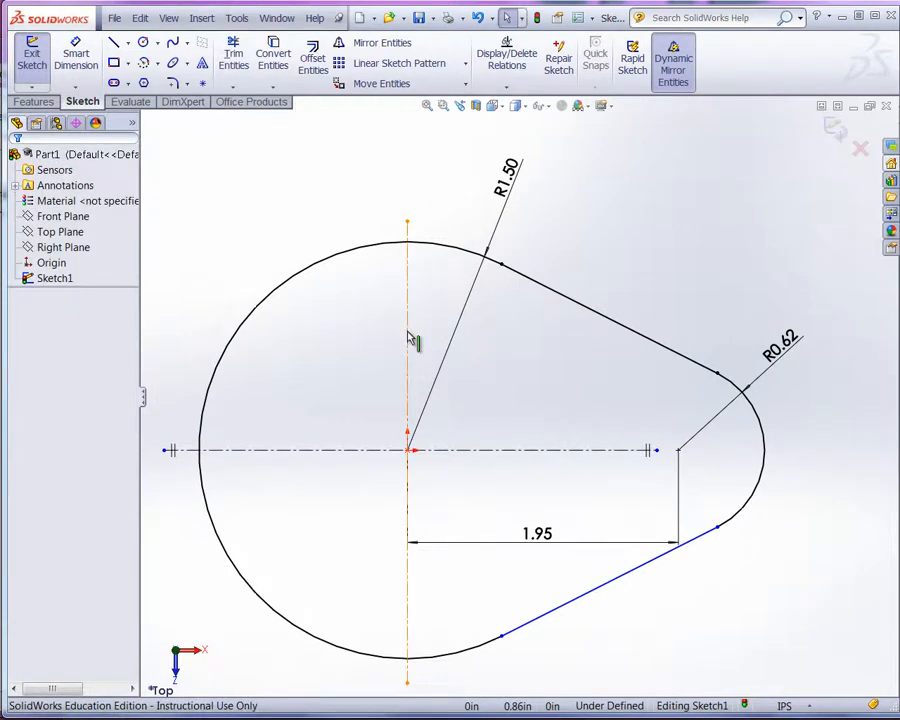
Mirror the two tangent lines and the R0.62 arc about the vertical centerline with the Copy option kept on
click(384, 45)
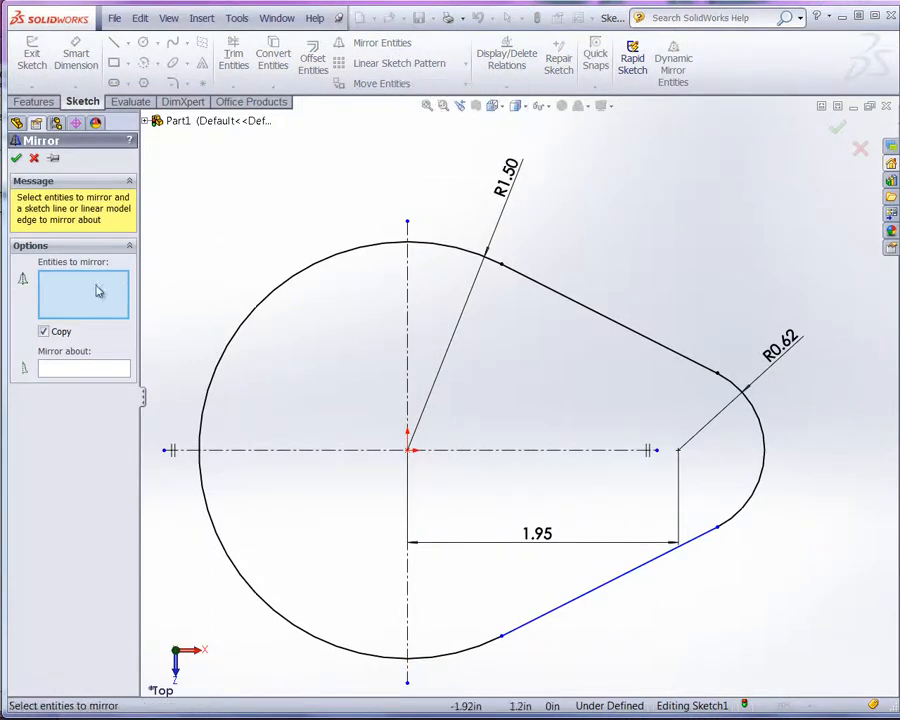
click(611, 325)
click(753, 498)
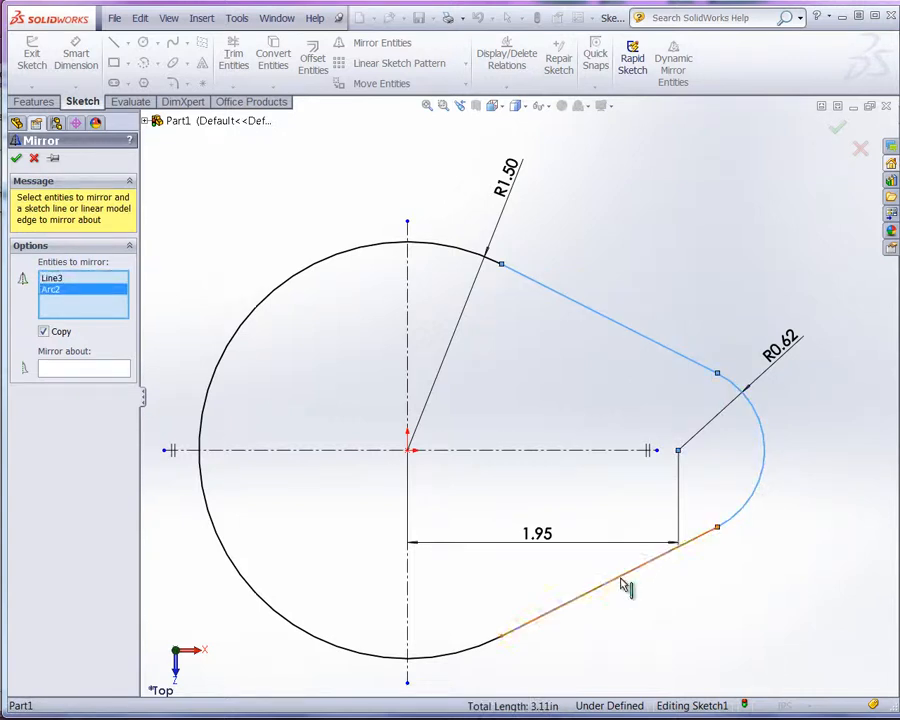
click(628, 586)
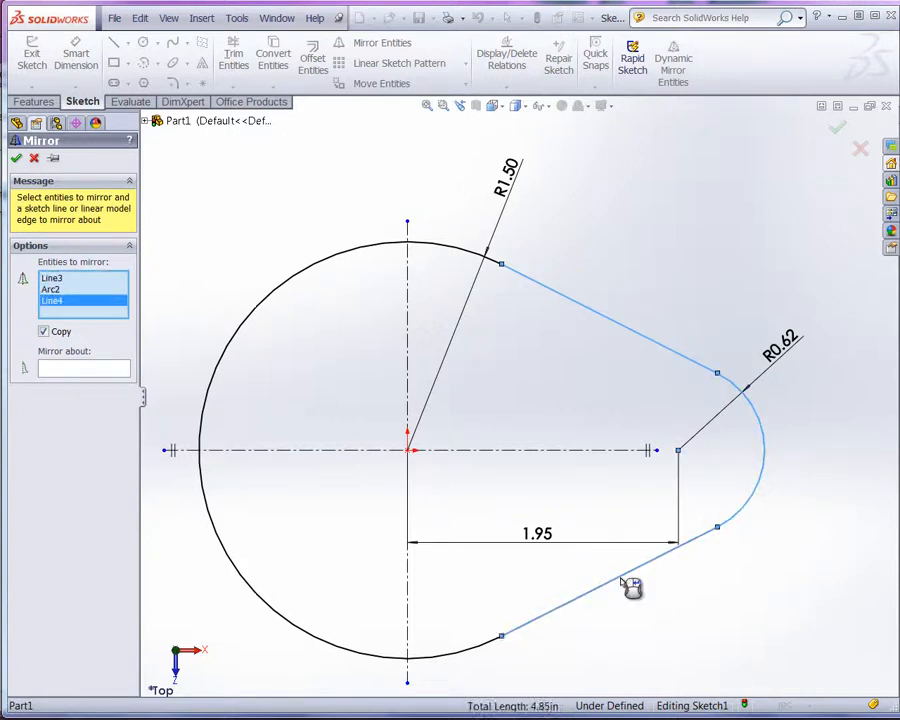
click(62, 368)
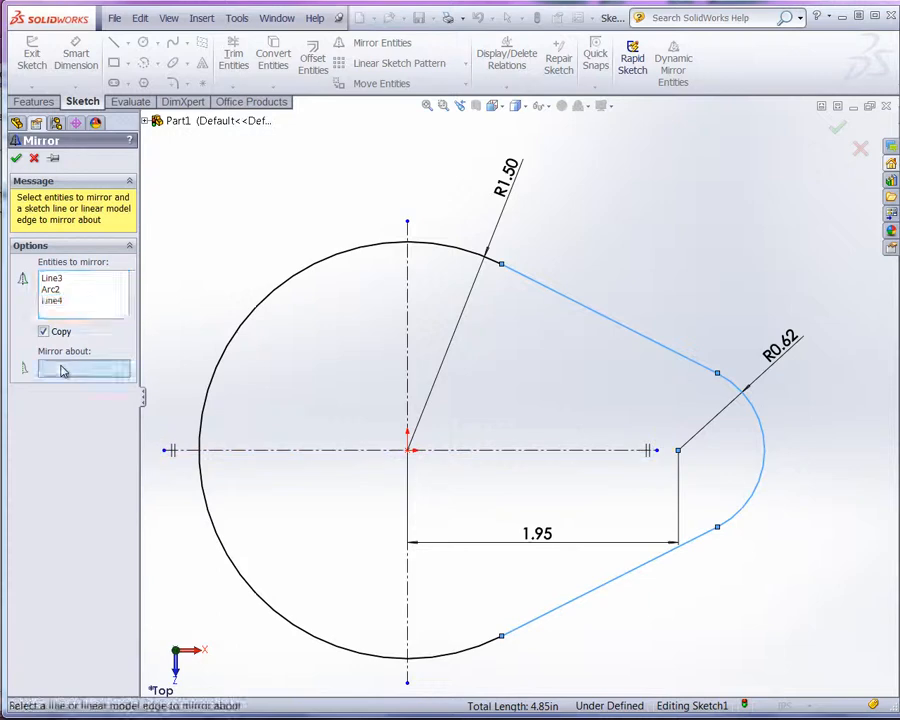
click(407, 348)
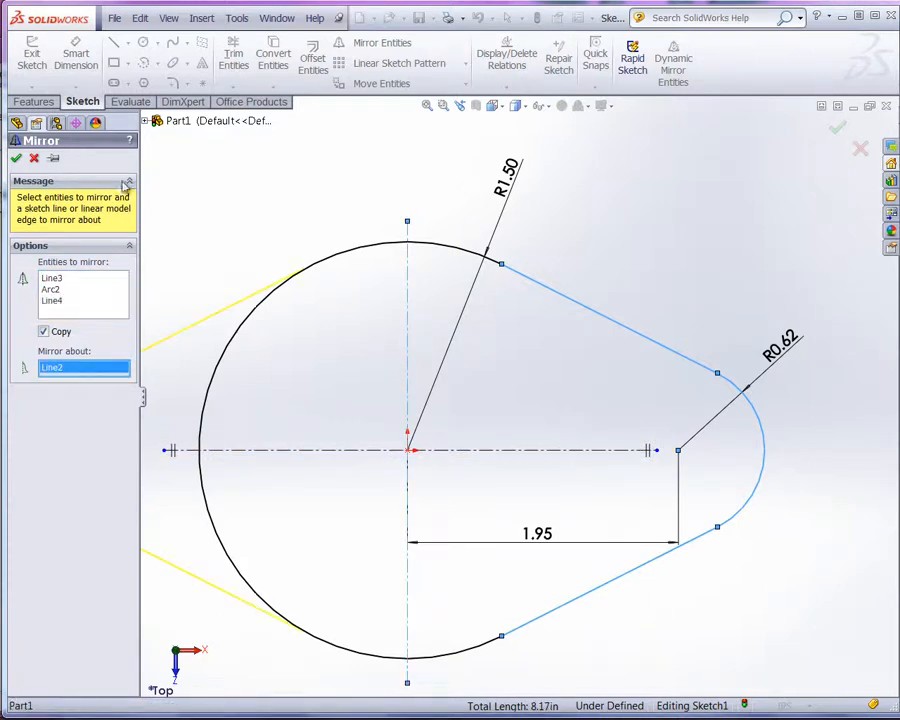
click(16, 158)
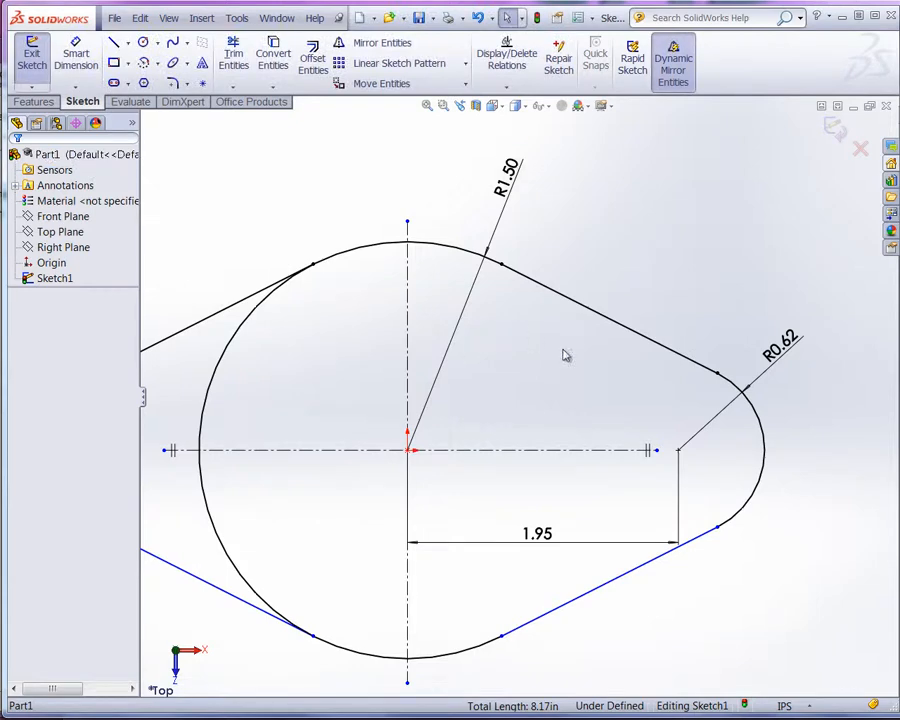
Trim the remaining inner arc of the R1.50 circle between the two mirrored tangent lines and finish the Trim command
key(f)
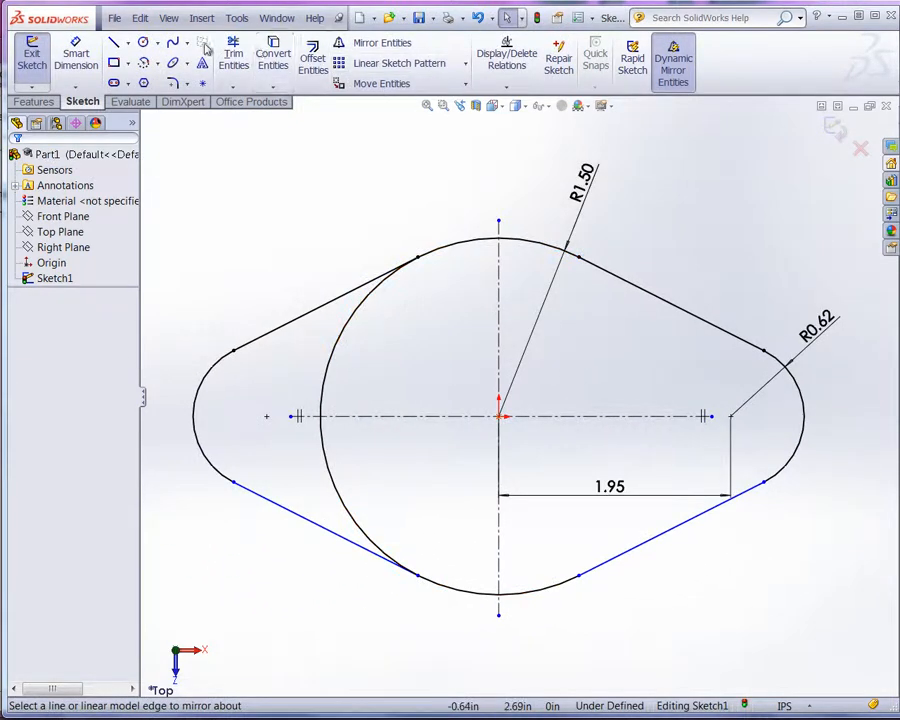
click(233, 55)
click(383, 290)
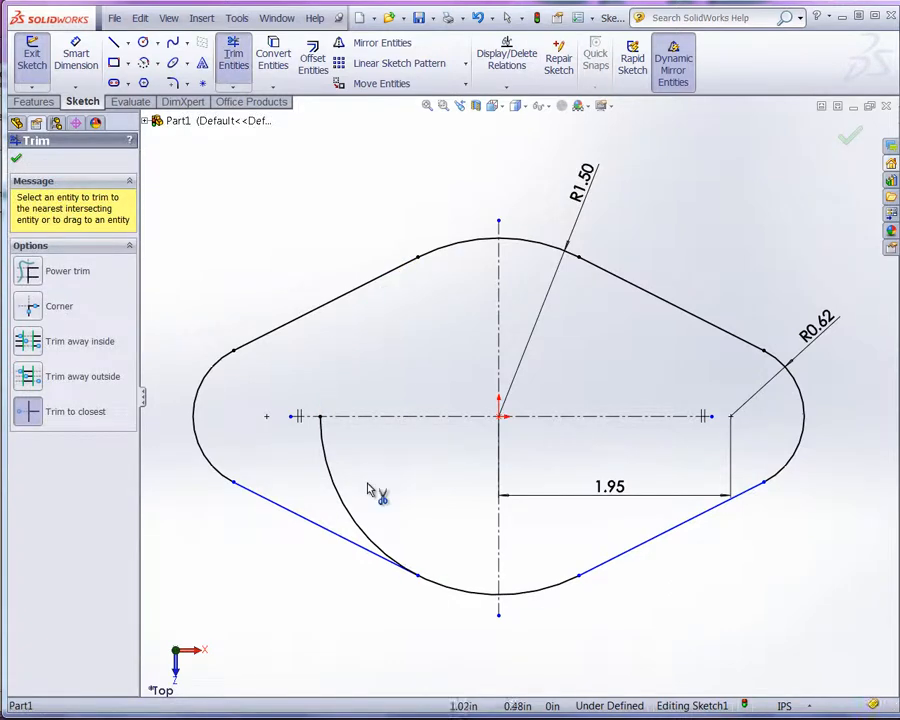
click(348, 494)
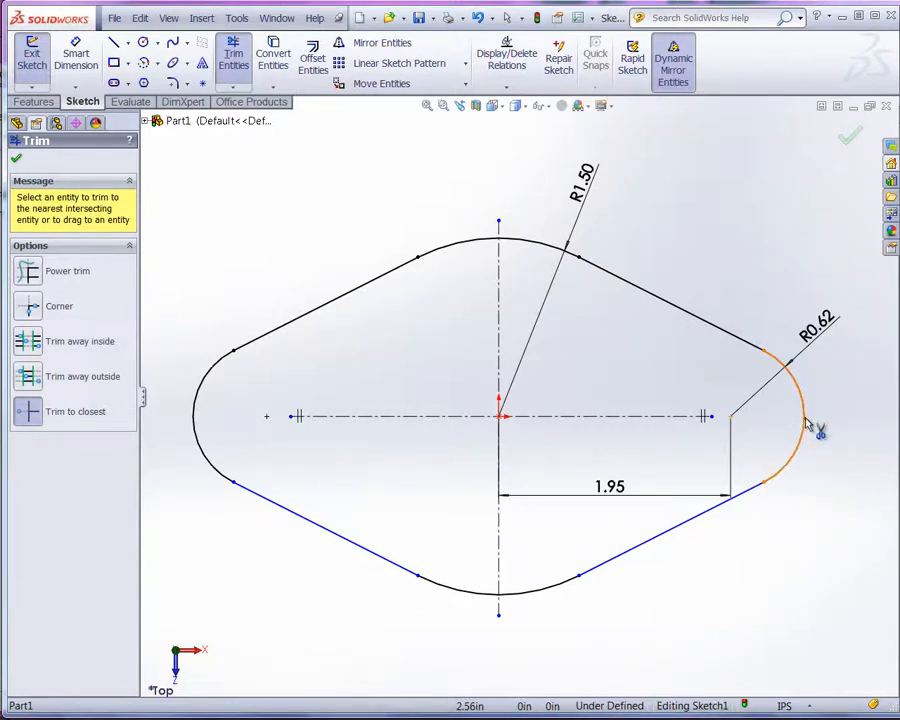
click(16, 158)
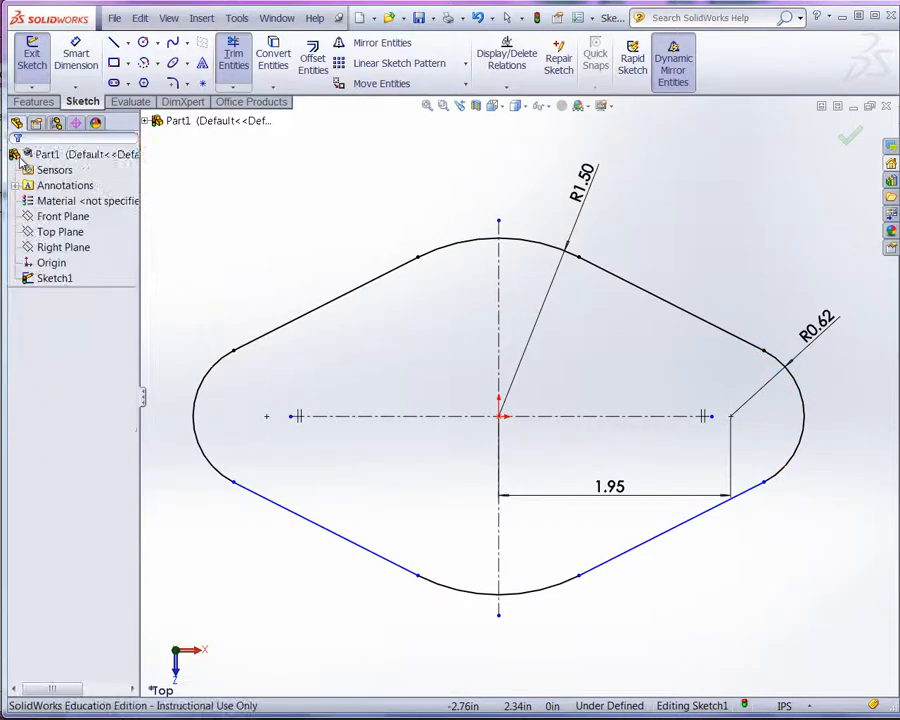
Set Dynamic Mirror about the vertical centerline and sketch a circle of about 0.36 in radius concentric with the R0.62 arc
click(499, 279)
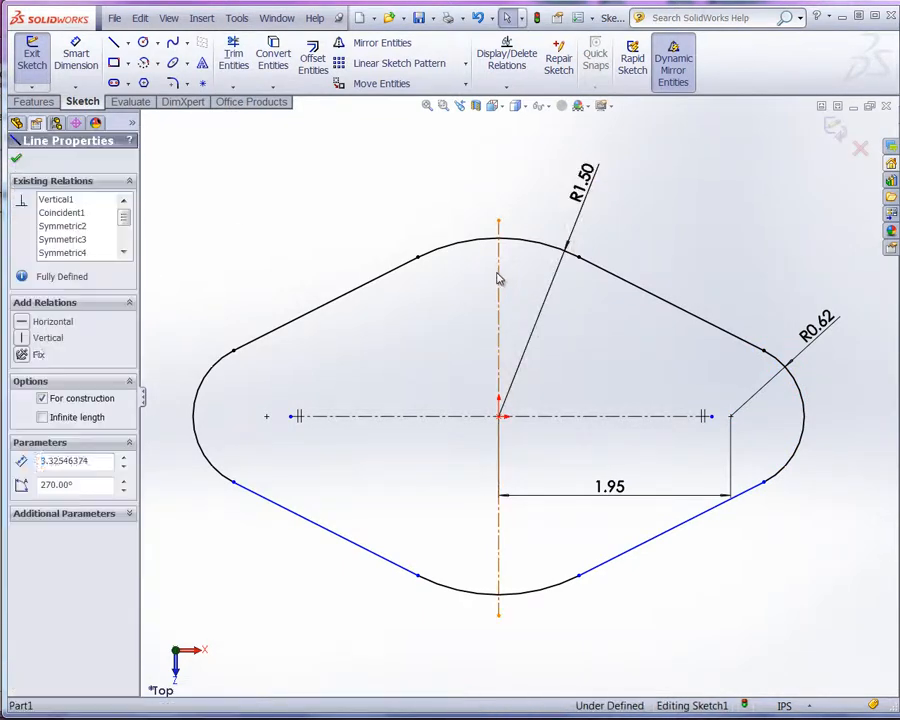
click(682, 72)
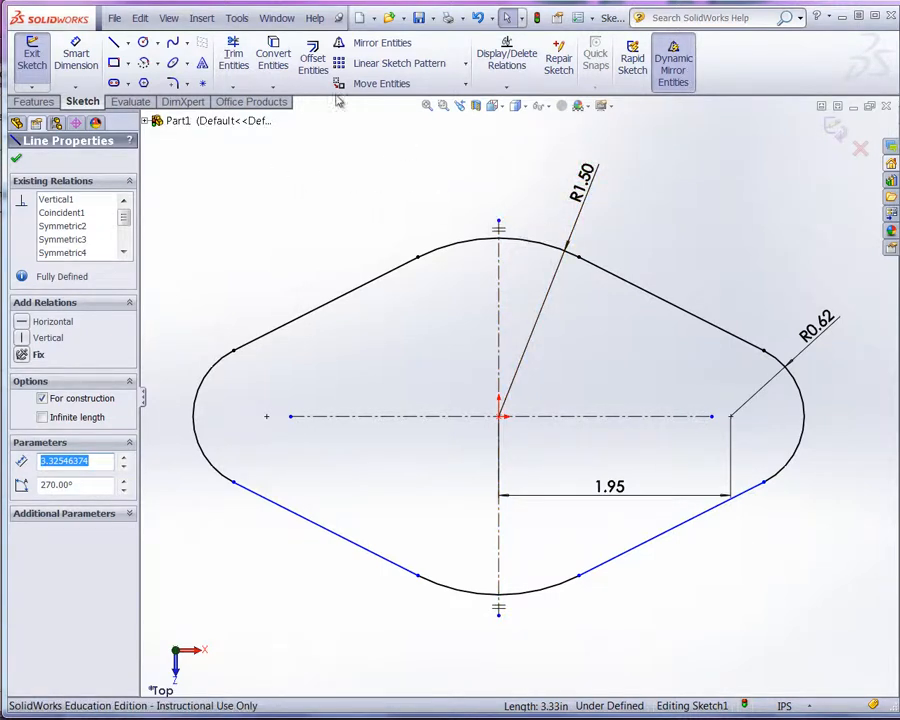
click(144, 46)
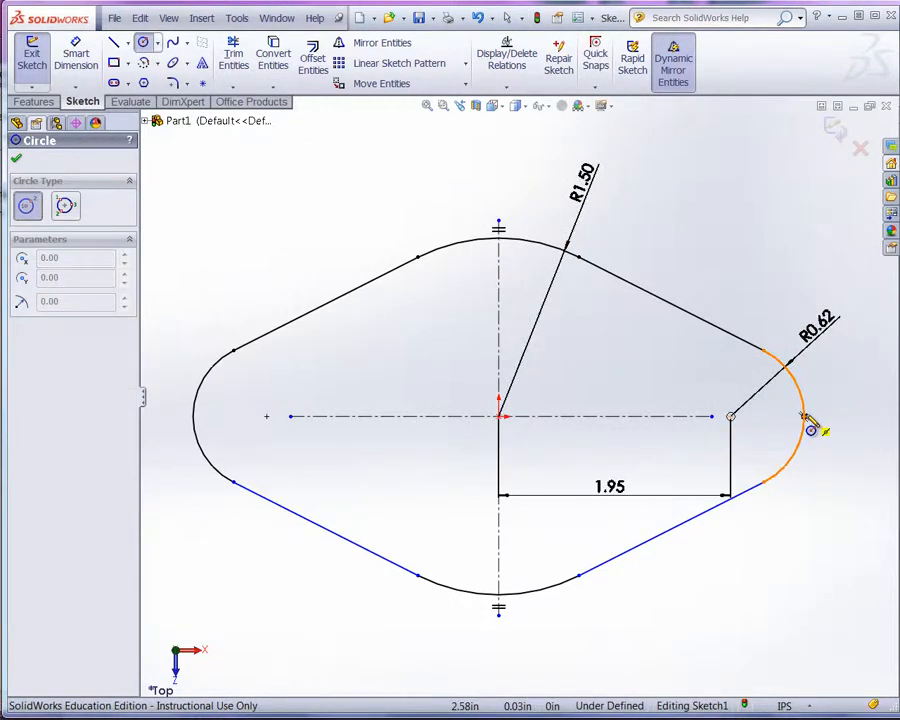
scroll(810, 425, down, 5)
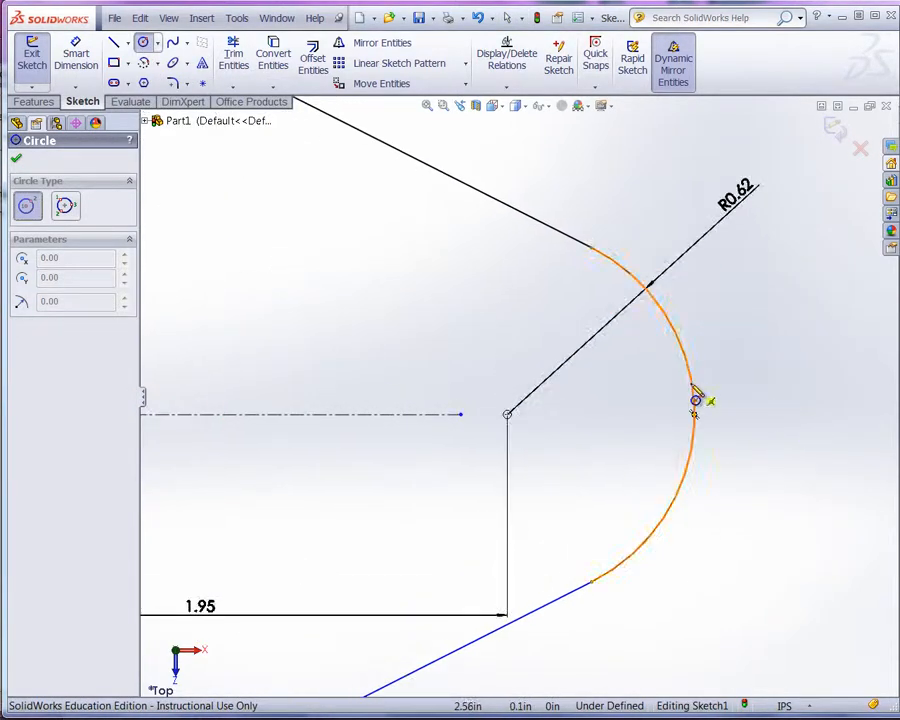
click(507, 414)
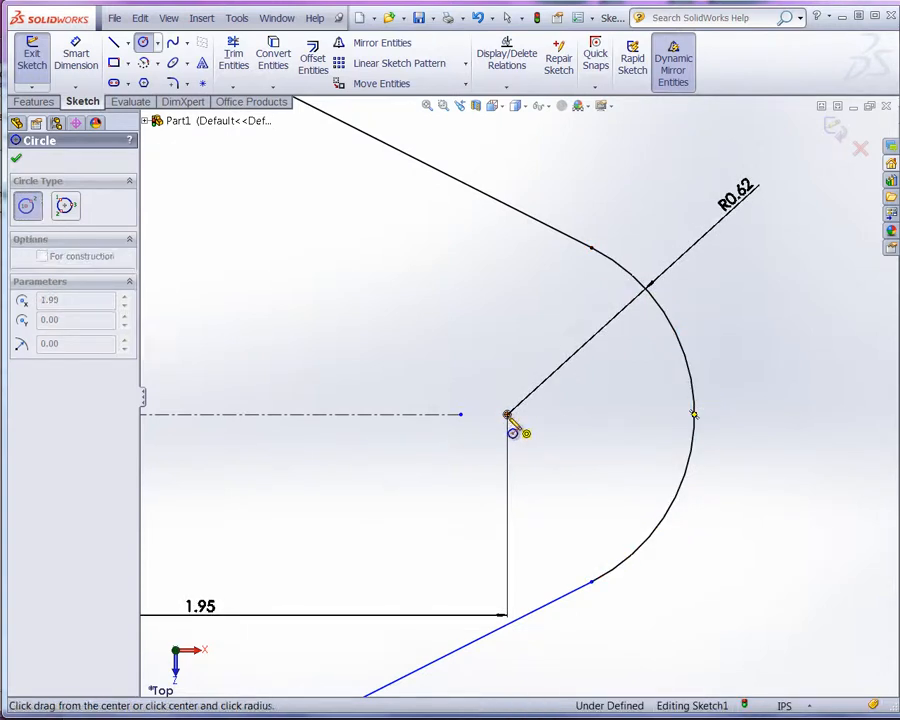
click(618, 459)
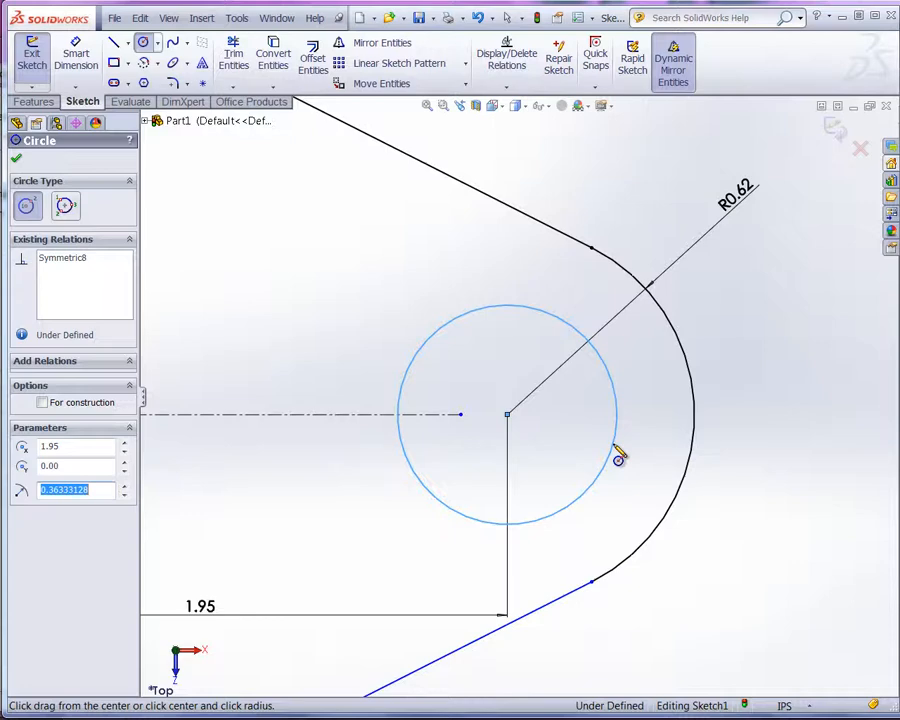
Dimension the diameter of the hole circle inside the R0.62 arc as 0.74 in
click(75, 55)
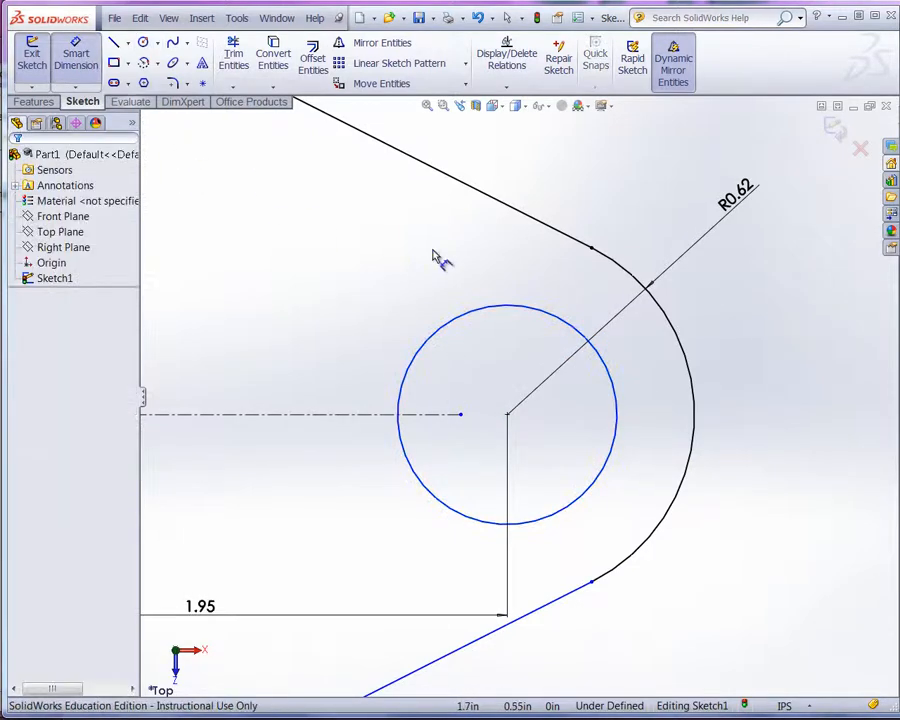
click(481, 314)
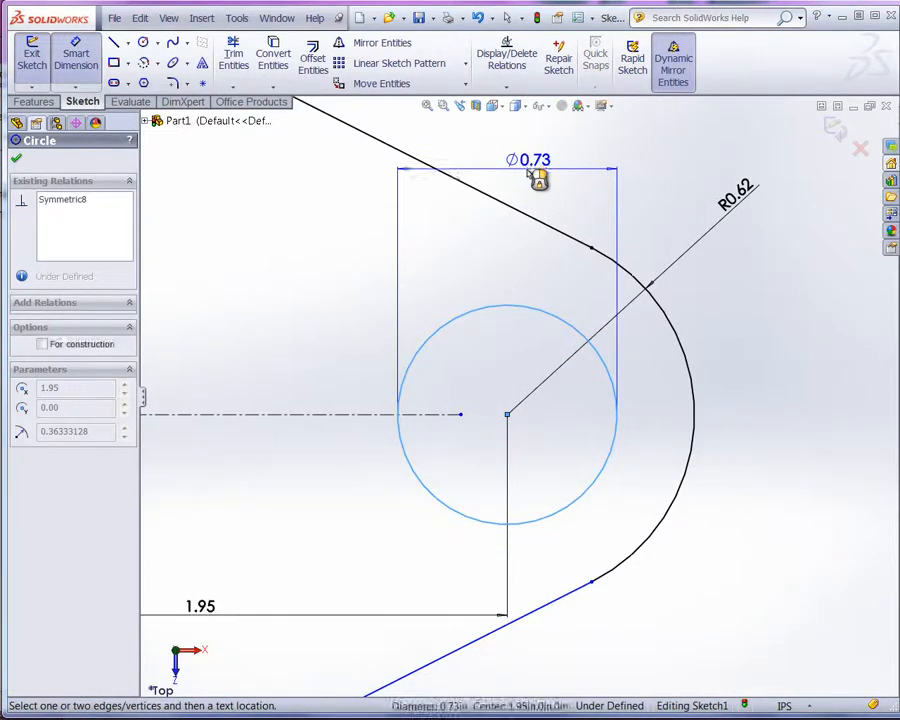
click(528, 173)
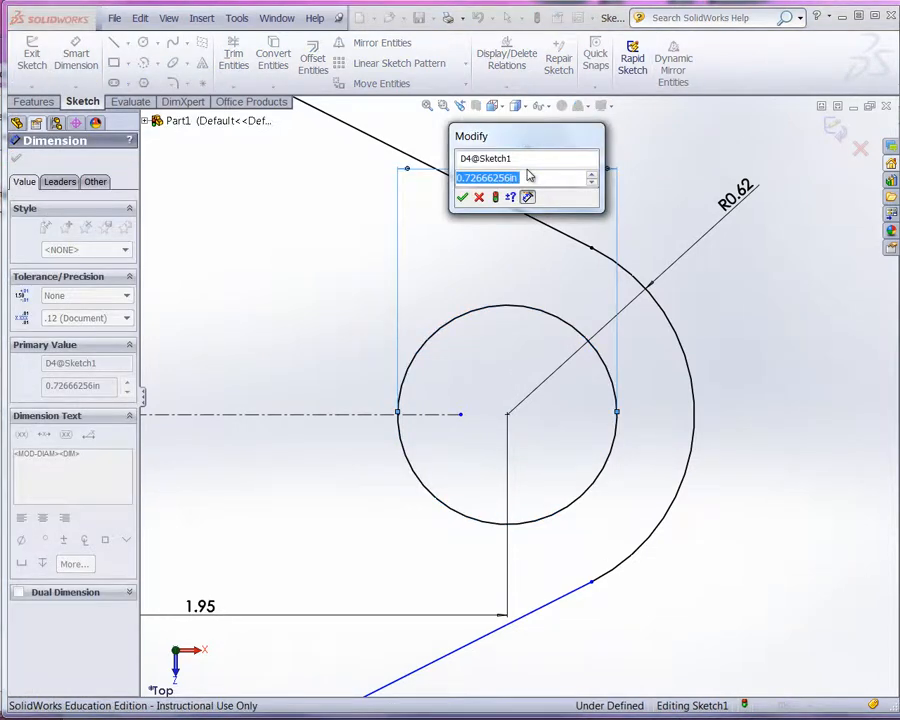
text(.74)
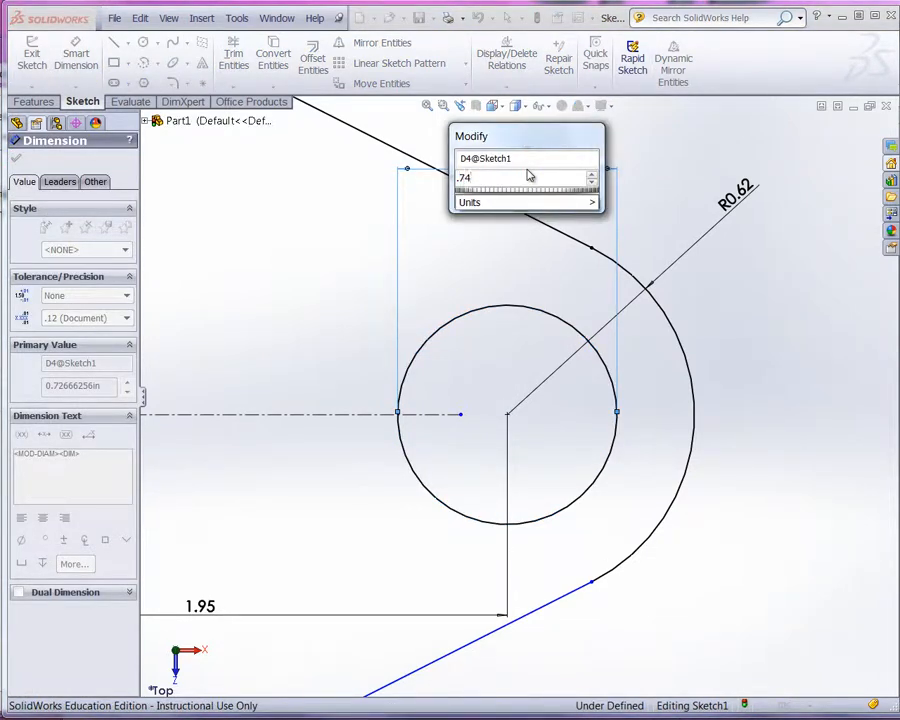
key(Return)
scroll(754, 382, up, 10)
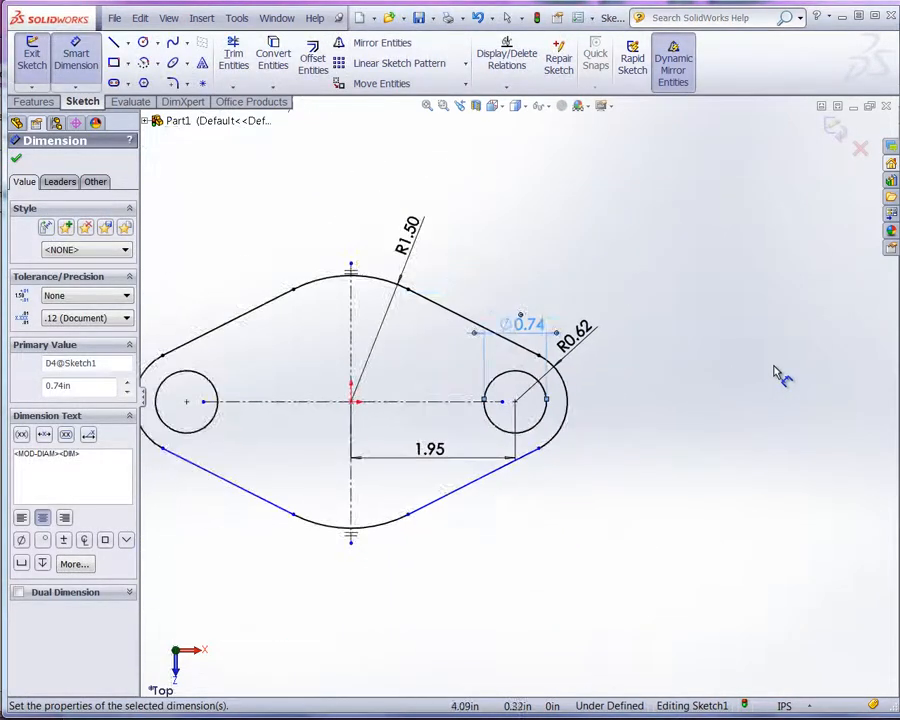
scroll(390, 390, down, 5)
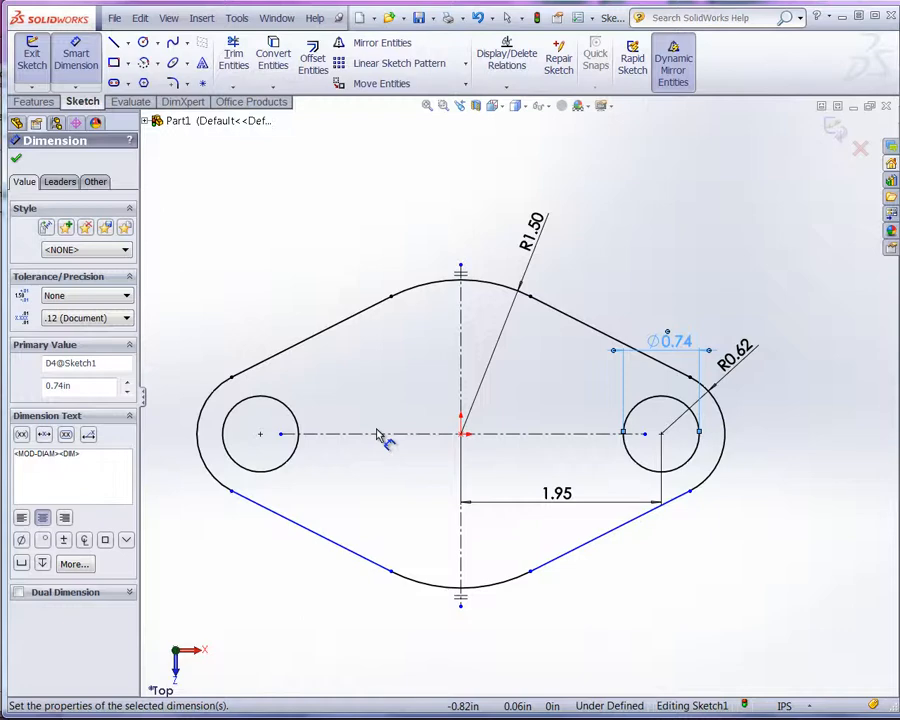
click(16, 158)
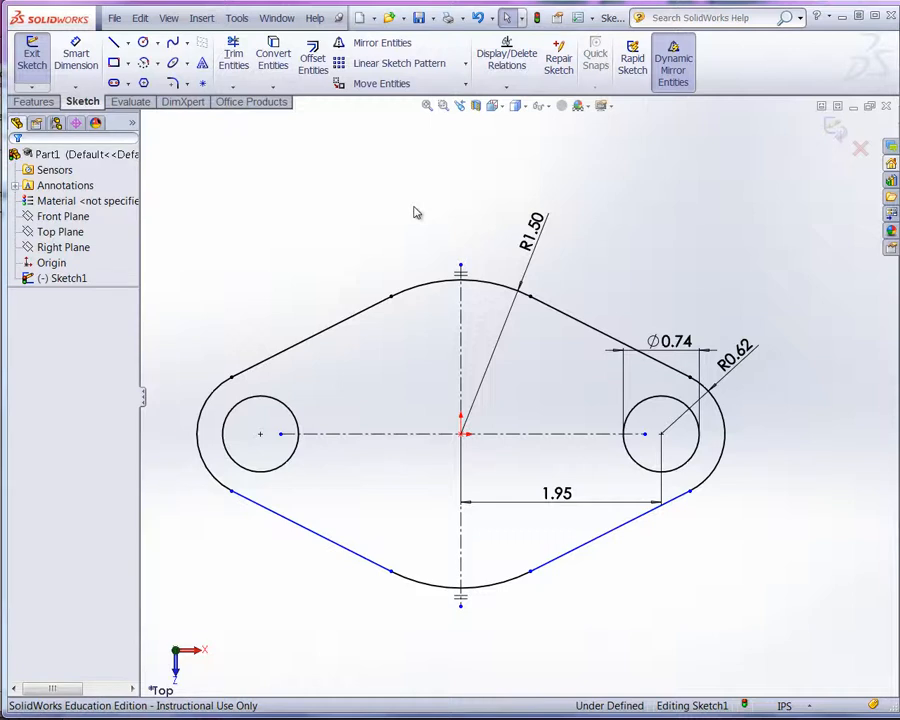
Extrude the flange sketch as a blind boss from the sketch plane to a depth of 0.74 in
click(41, 104)
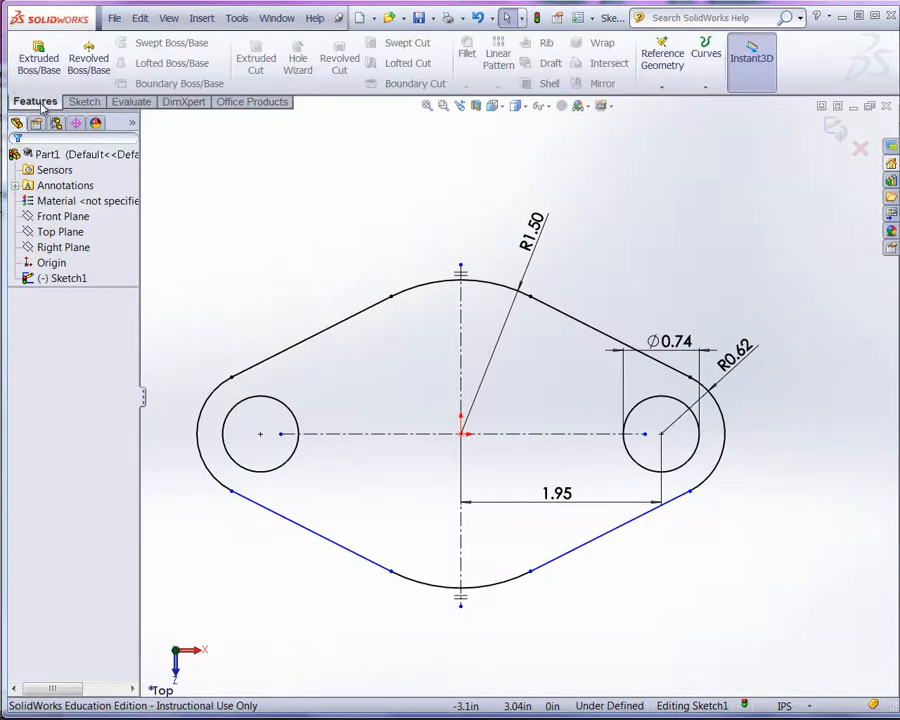
click(40, 68)
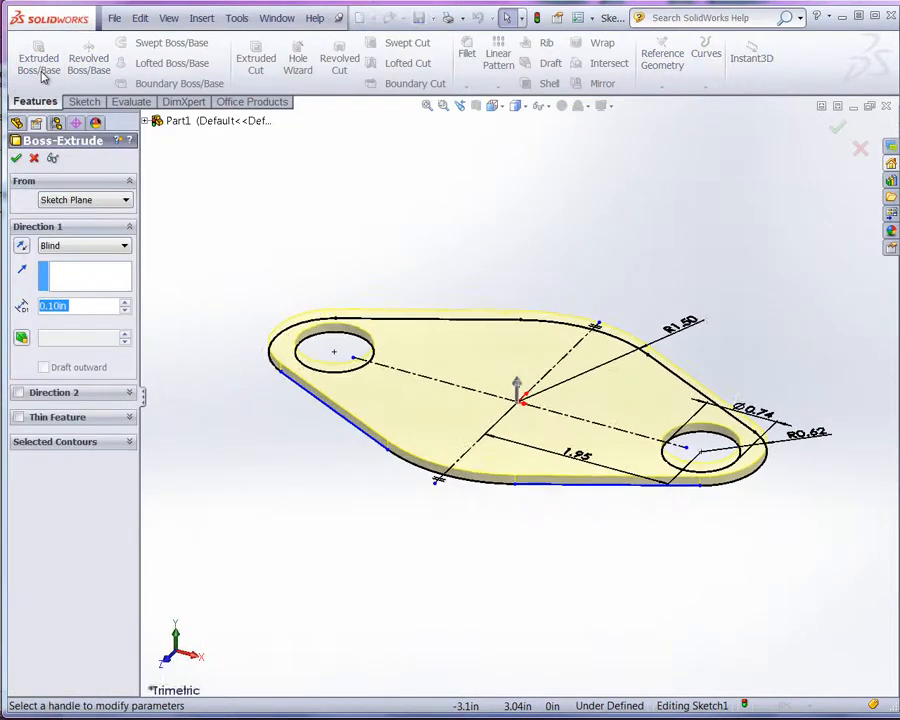
drag(74, 305, 36, 305)
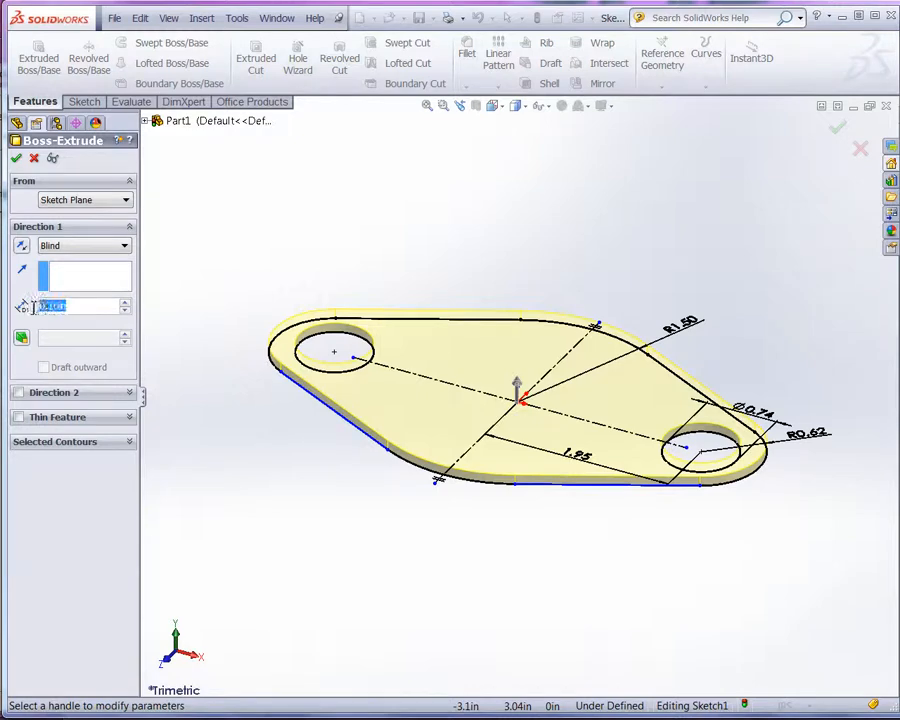
key(BackSpace)
text(.74)
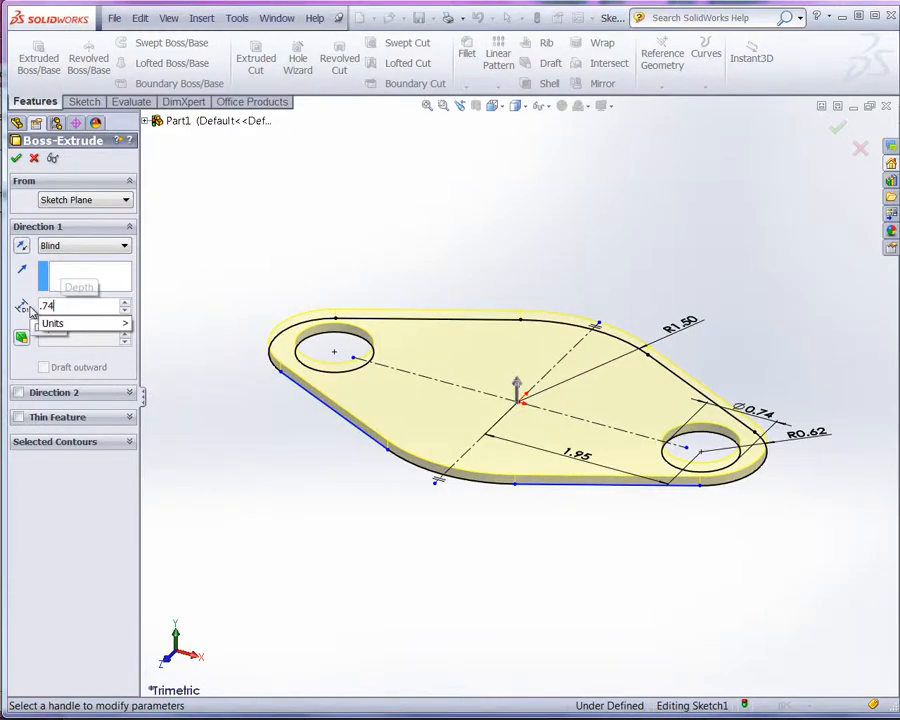
key(Return)
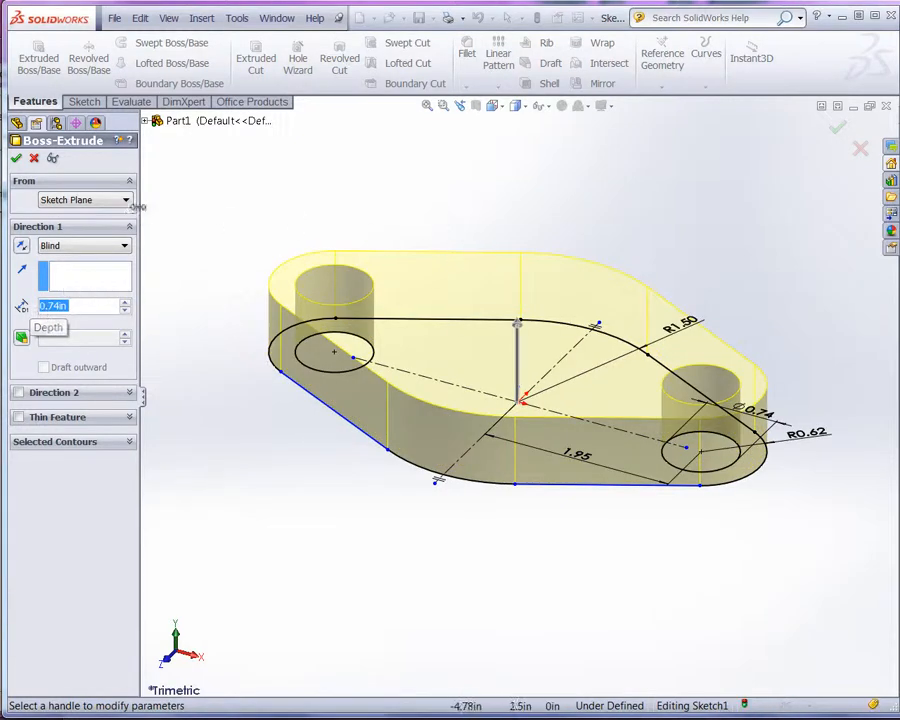
click(17, 159)
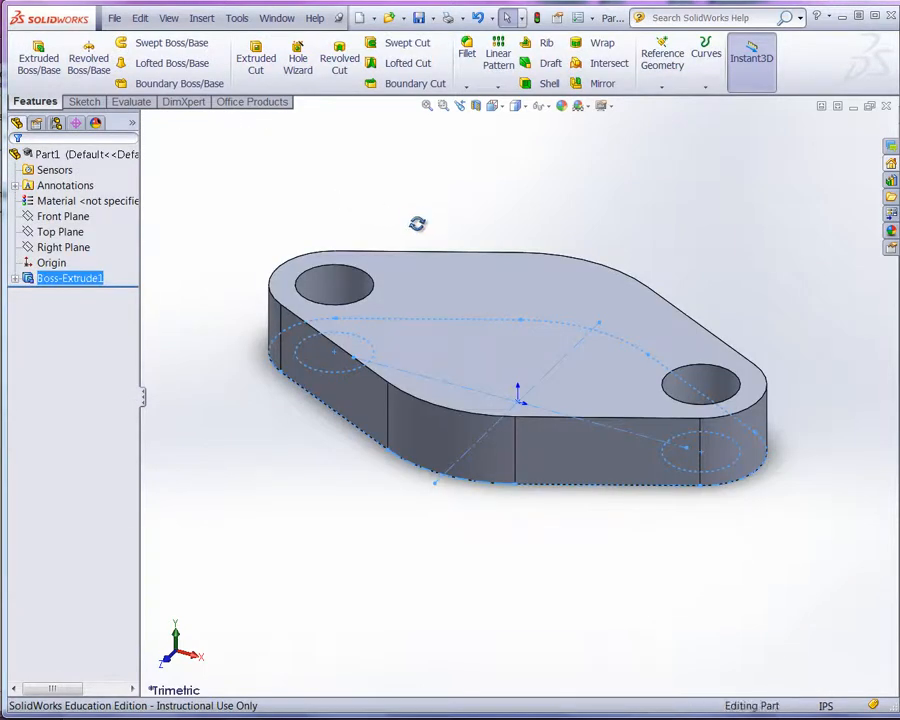
Look up the center counterbore and edge chamfer dimensions in the P.S.E 2 page 13-49 drawing in Internet Explorer, and return to the part
middle_drag(418, 223, 420, 296)
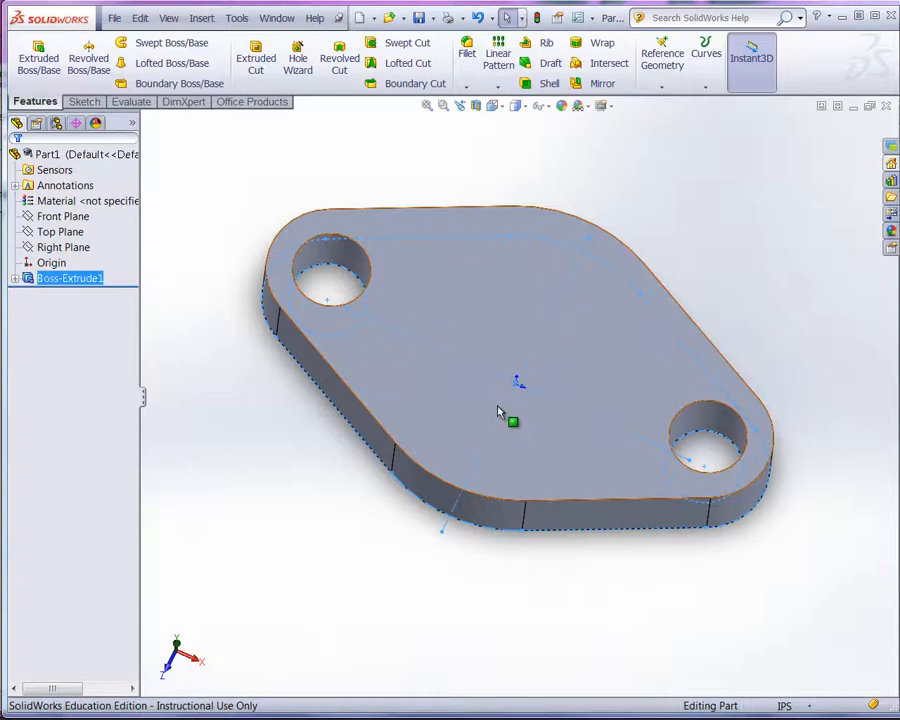
middle_drag(434, 454, 470, 395)
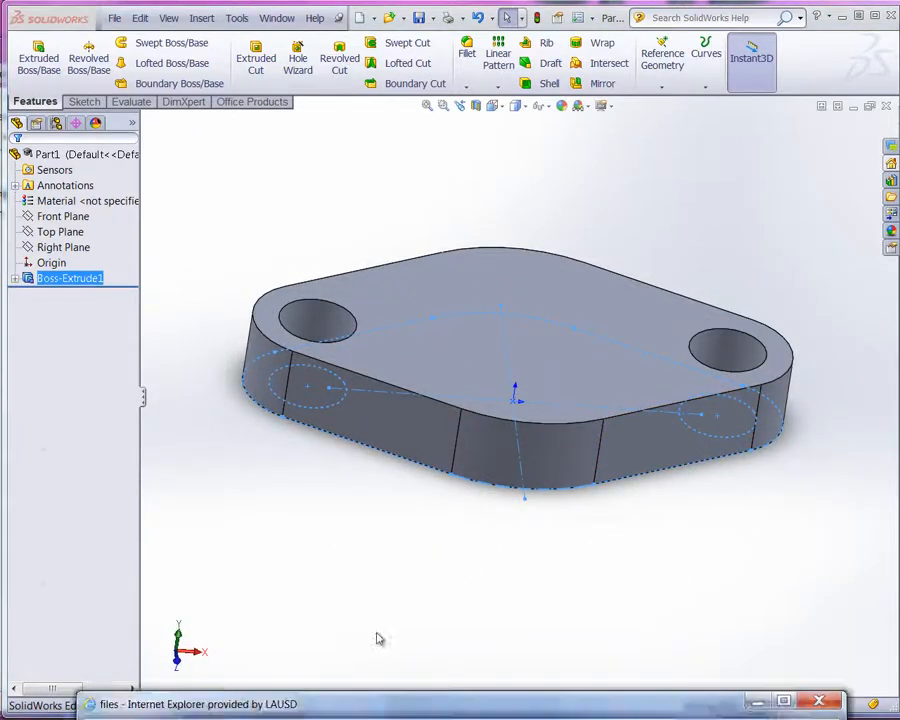
click(190, 703)
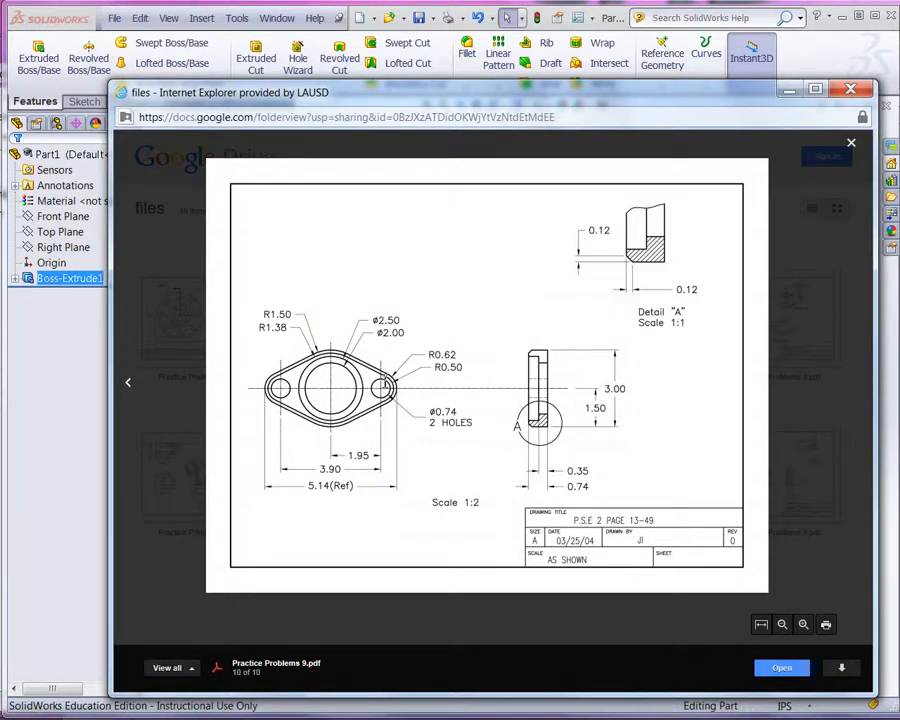
drag(412, 97, 376, 718)
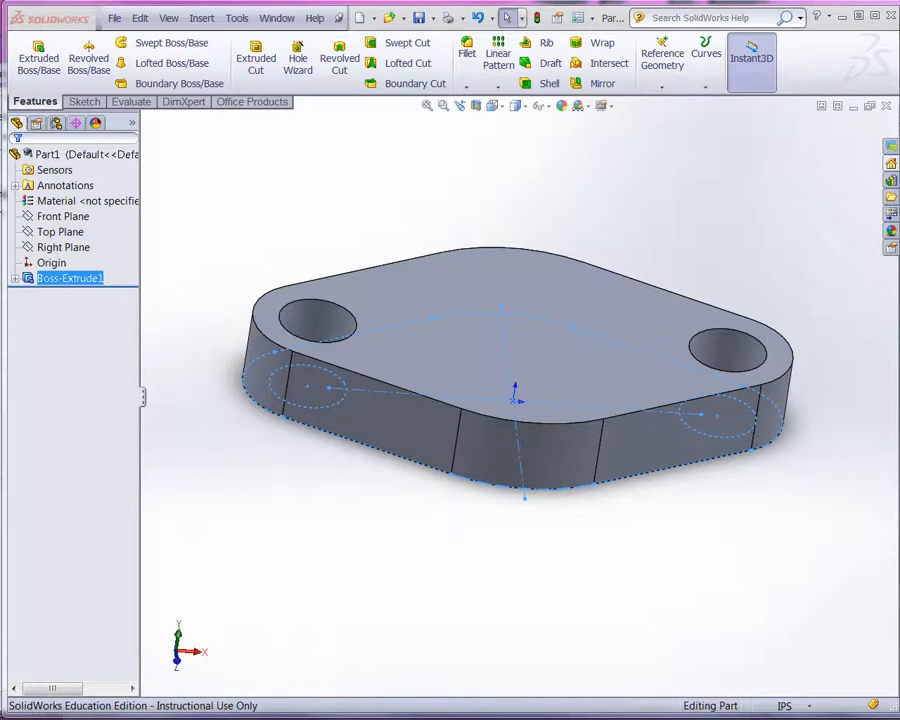
Start a Hole Wizard legacy hole on the flange's top face and choose the Counterbored type
click(462, 346)
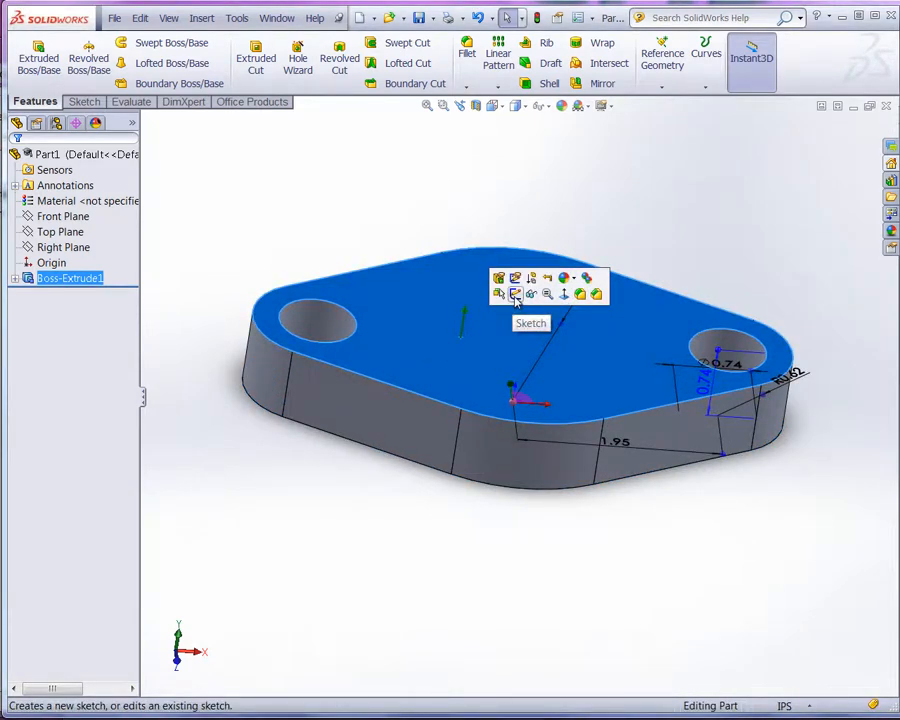
middle_drag(515, 297, 392, 519)
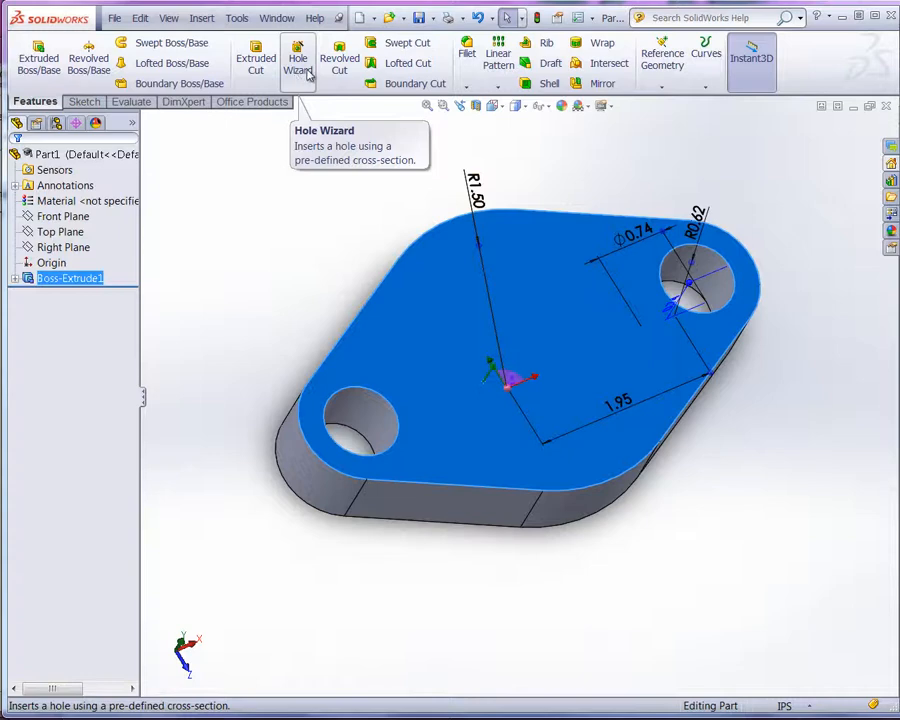
click(297, 78)
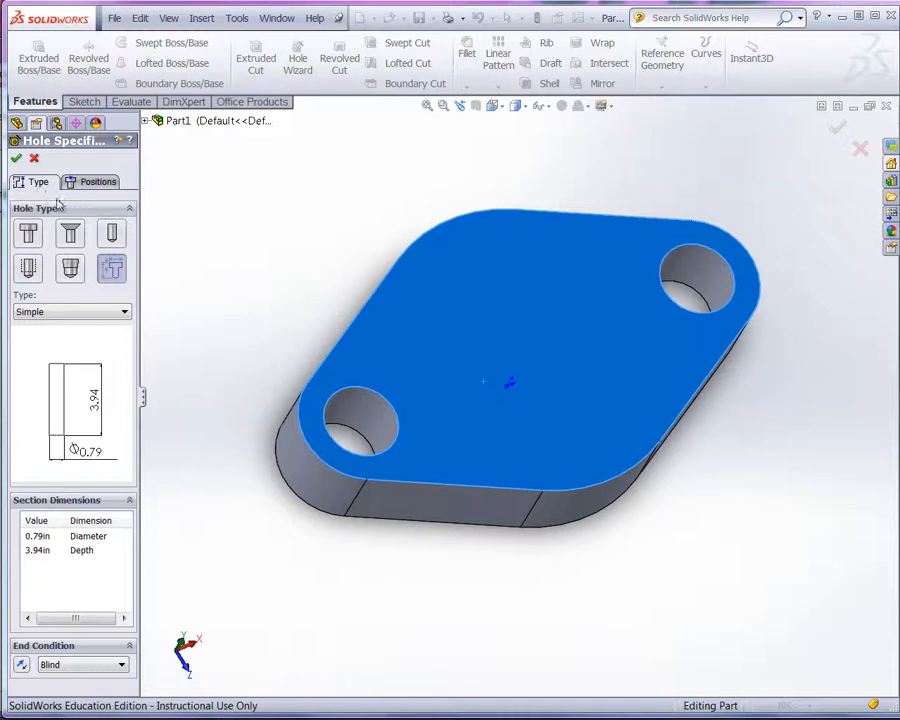
click(115, 275)
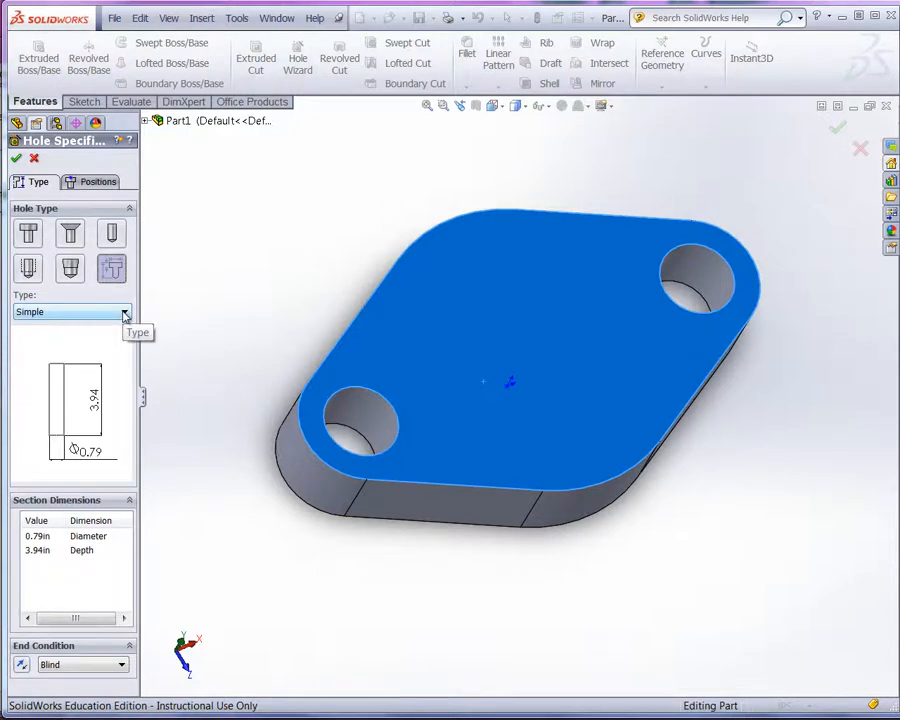
click(125, 313)
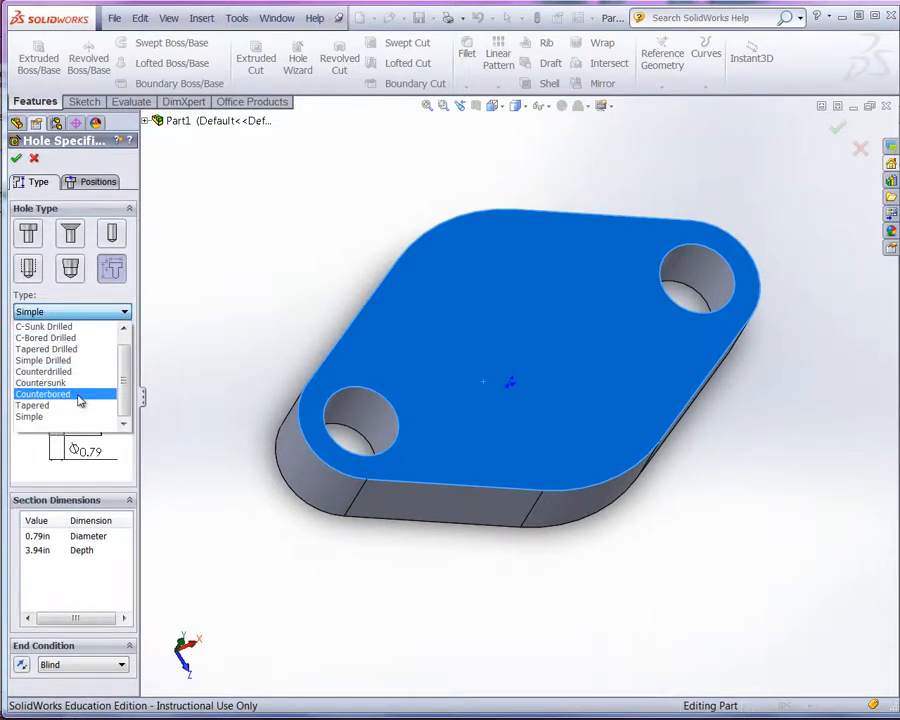
click(45, 394)
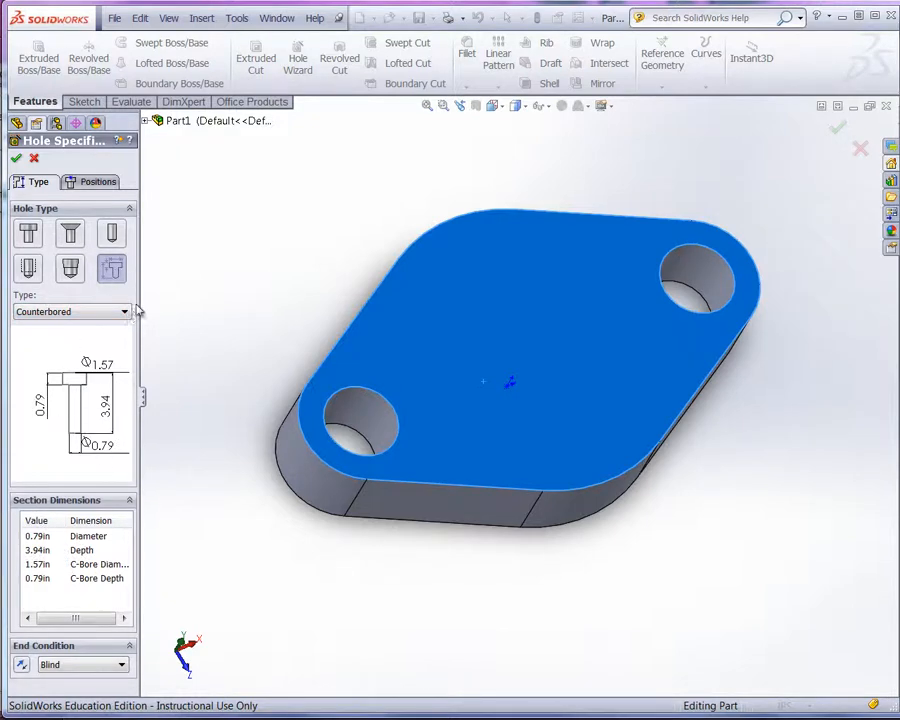
click(129, 208)
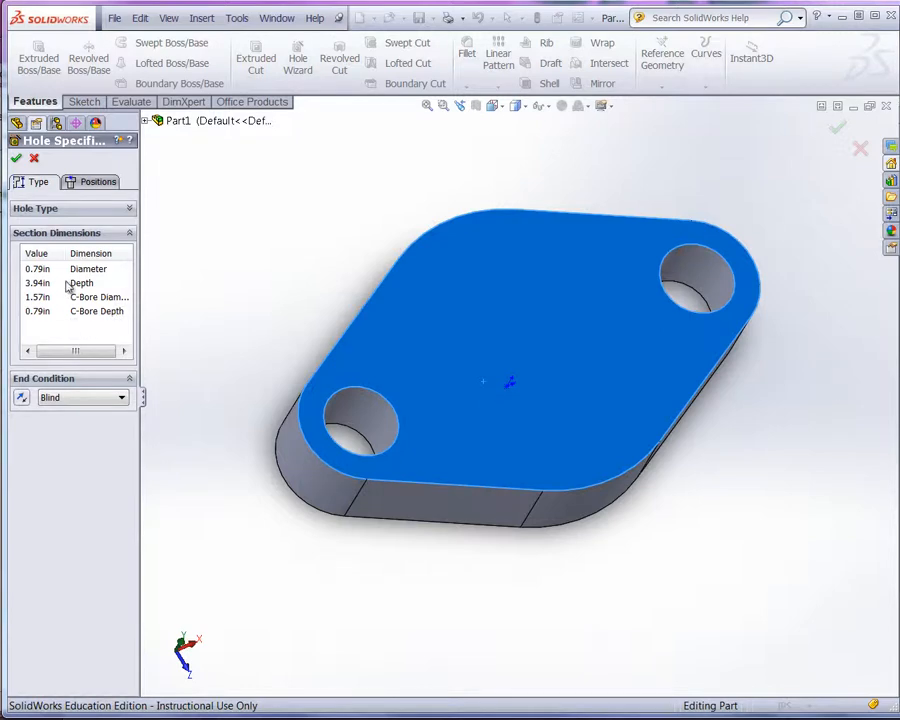
click(129, 208)
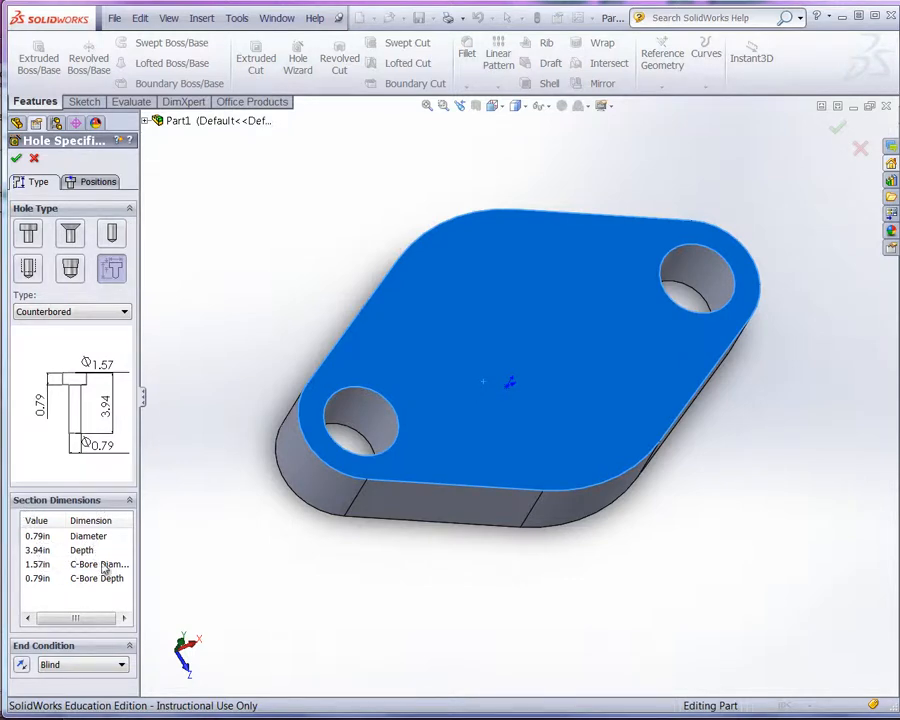
Set the counterbore diameter in the hole's section dimensions to 2.50 in
double_click(36, 566)
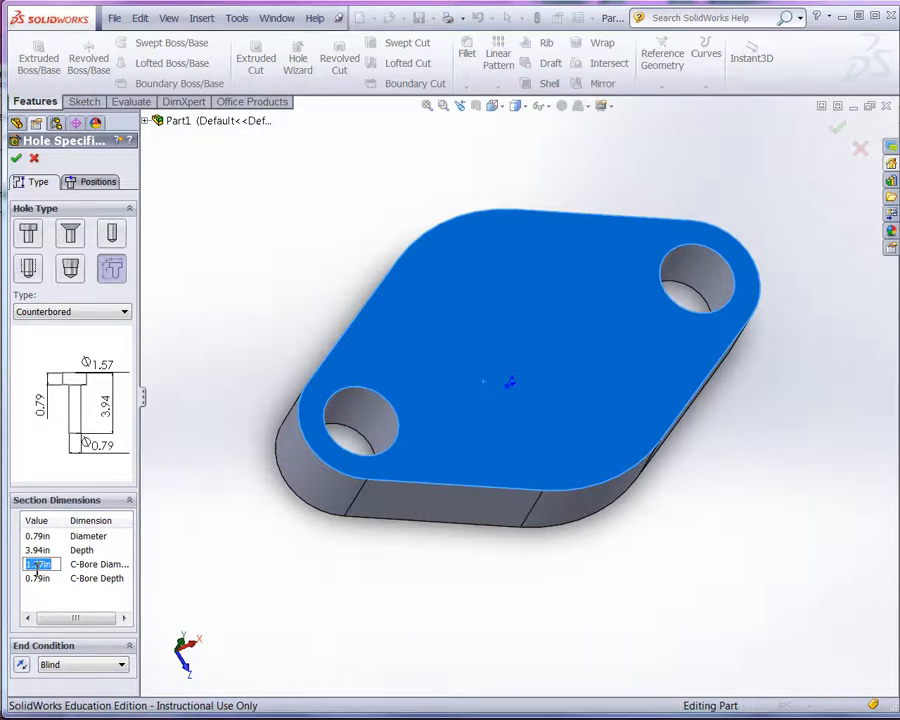
text(2.30)
key(BackSpace)
key(BackSpace)
text(50)
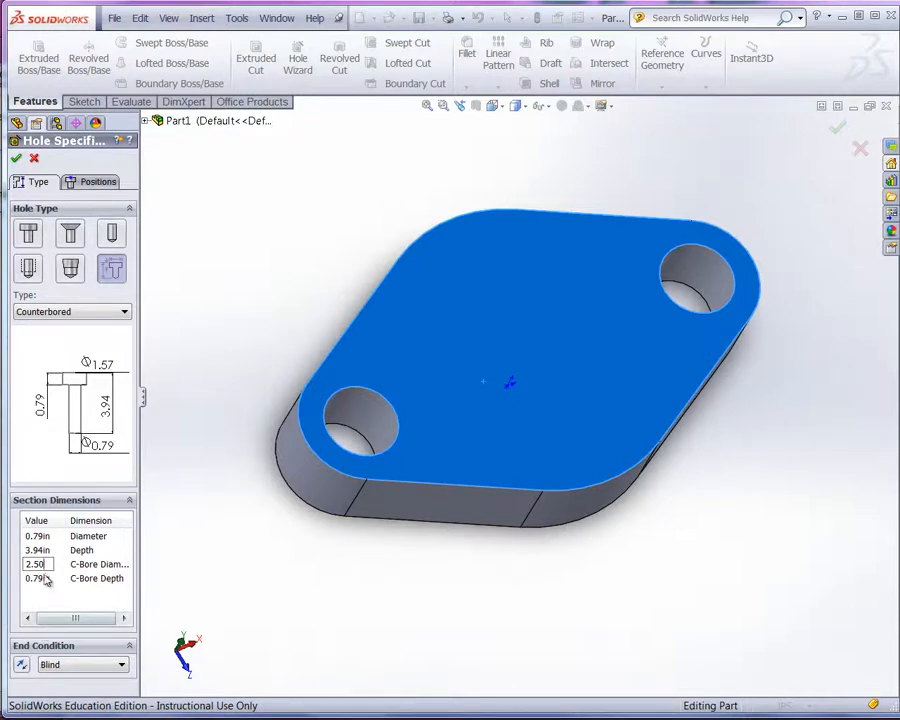
Try to enter the counterbore depth as the expression .74-.35
click(38, 578)
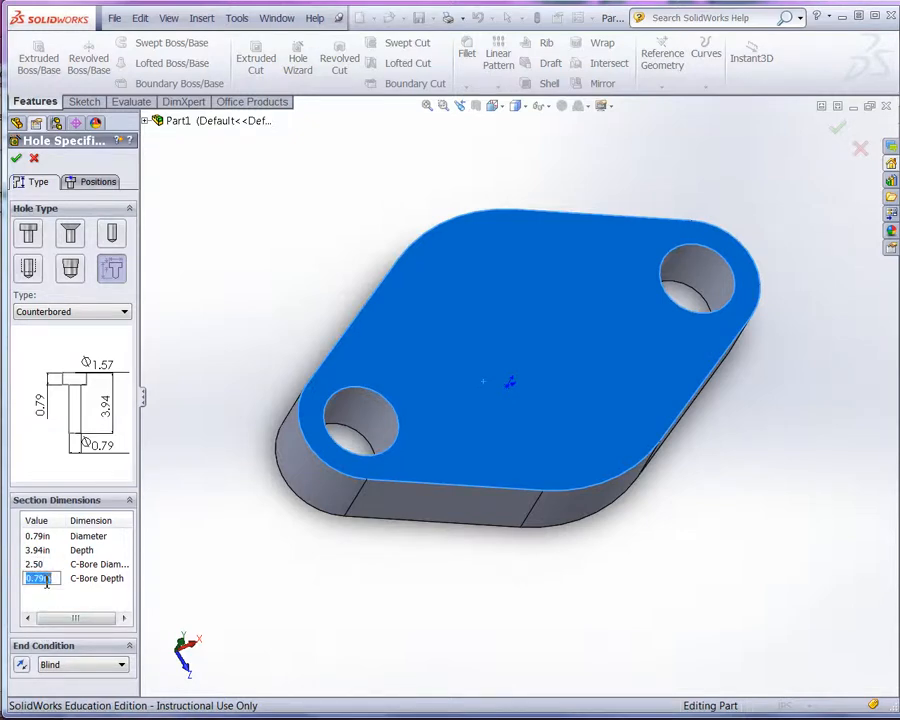
text(.74-.35)
click(61, 605)
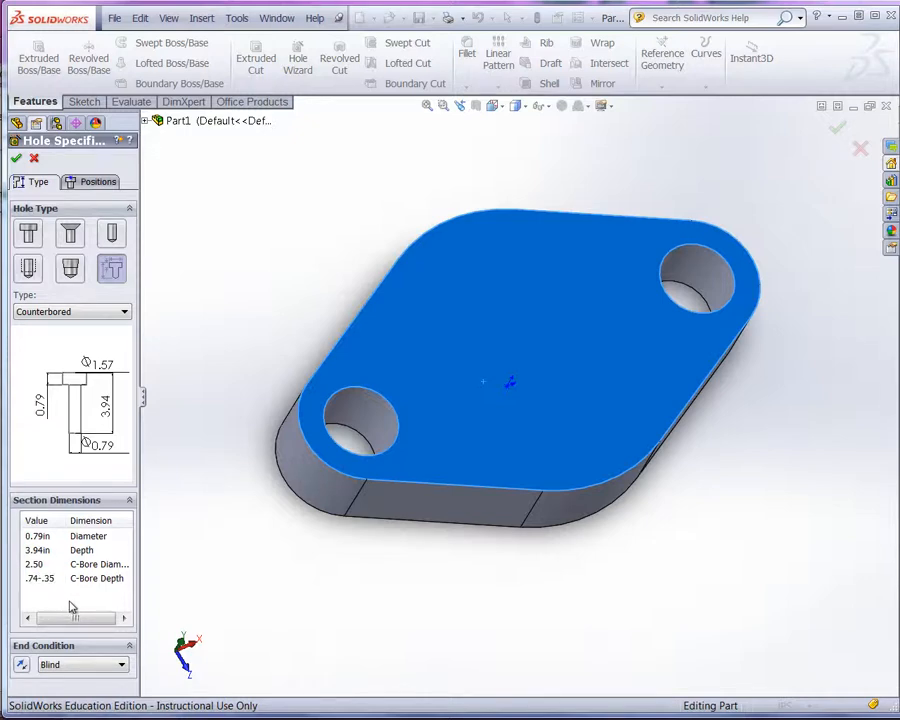
Set the counterbore depth to .39 in
click(41, 581)
click(43, 581)
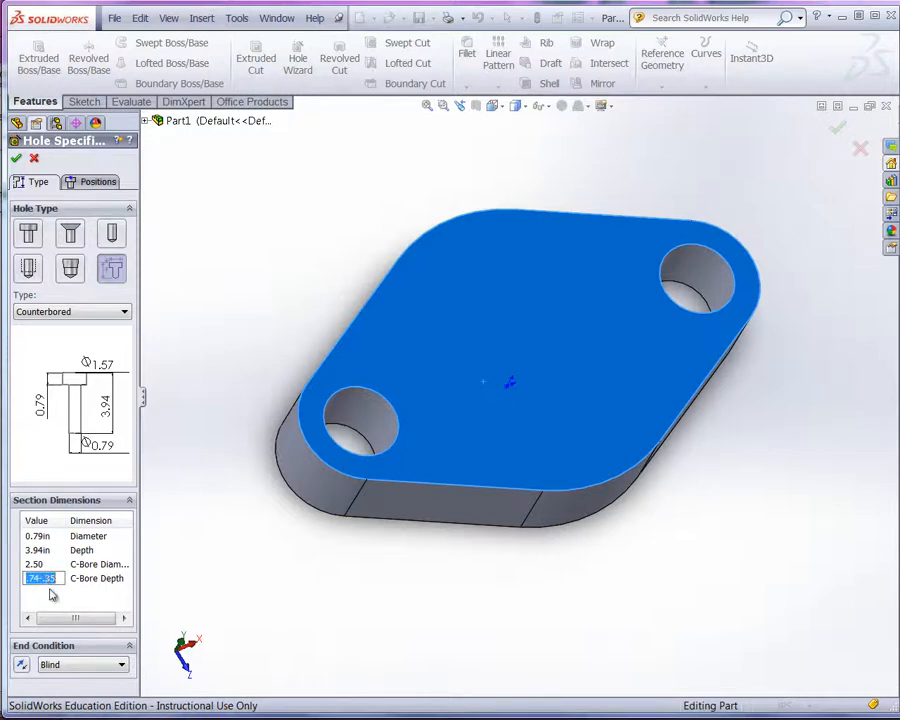
click(60, 577)
drag(60, 577, 20, 584)
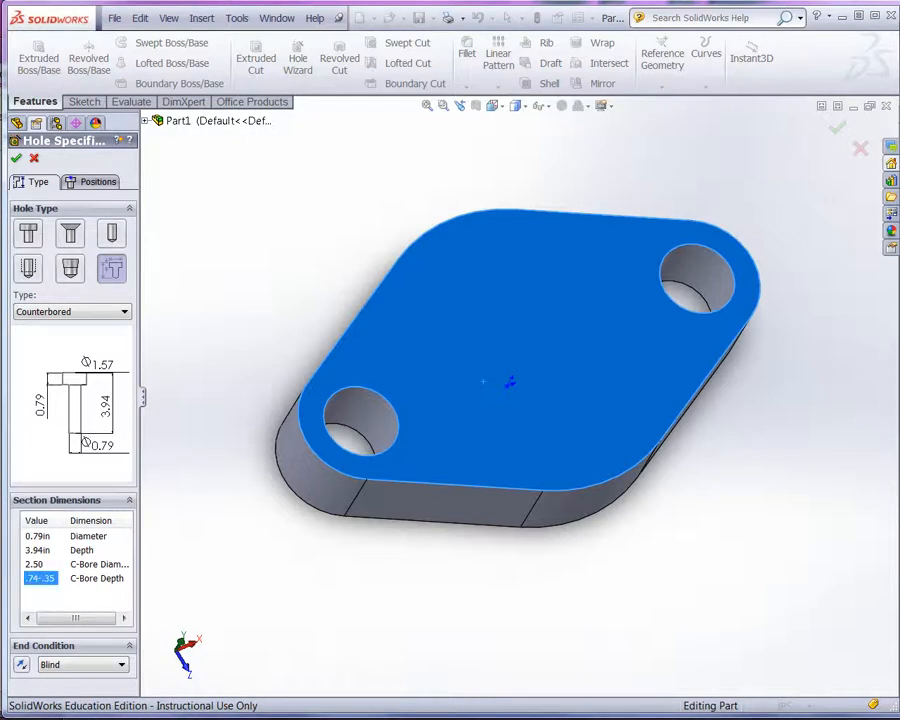
click(41, 578)
text(.39)
key(Return)
Set the through-hole diameter to 2.00 in and its end condition to Through All
double_click(40, 537)
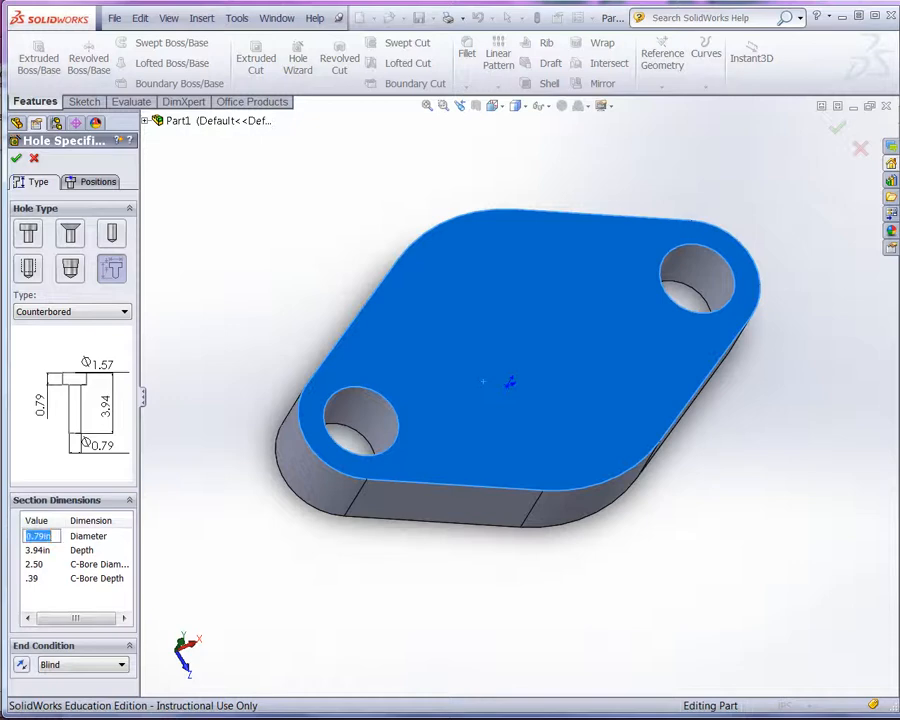
text(2.00)
click(82, 664)
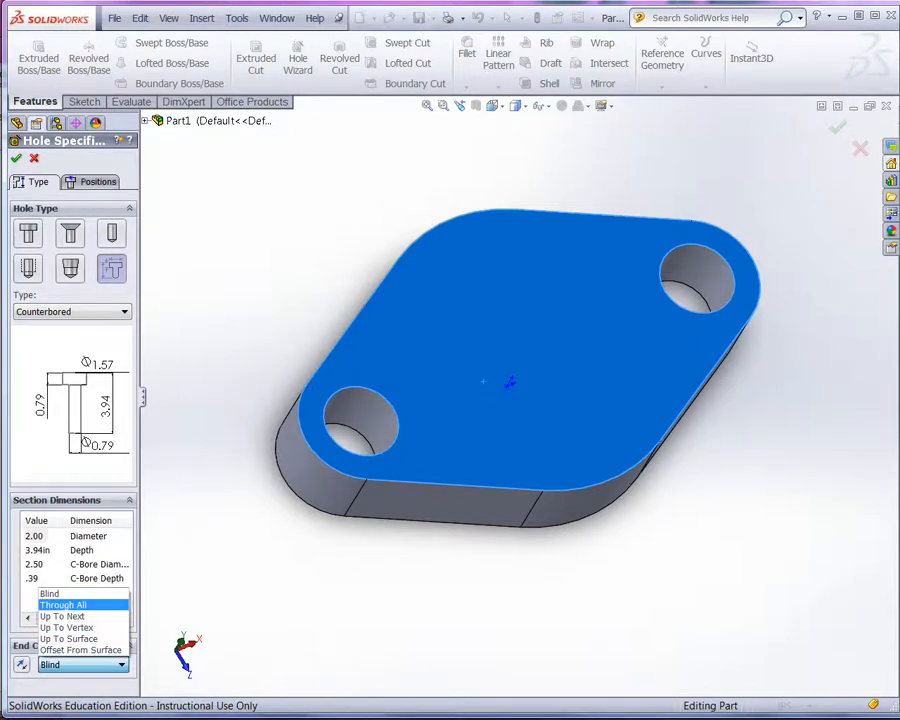
click(64, 605)
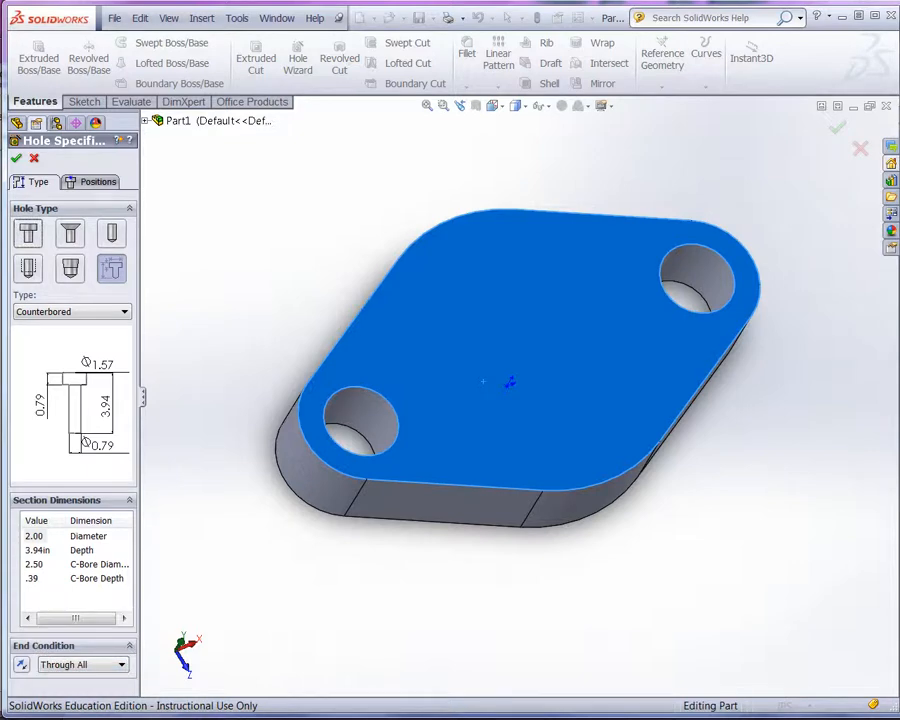
Place one counterbored hole near the middle of the top face and leave point placement
click(483, 381)
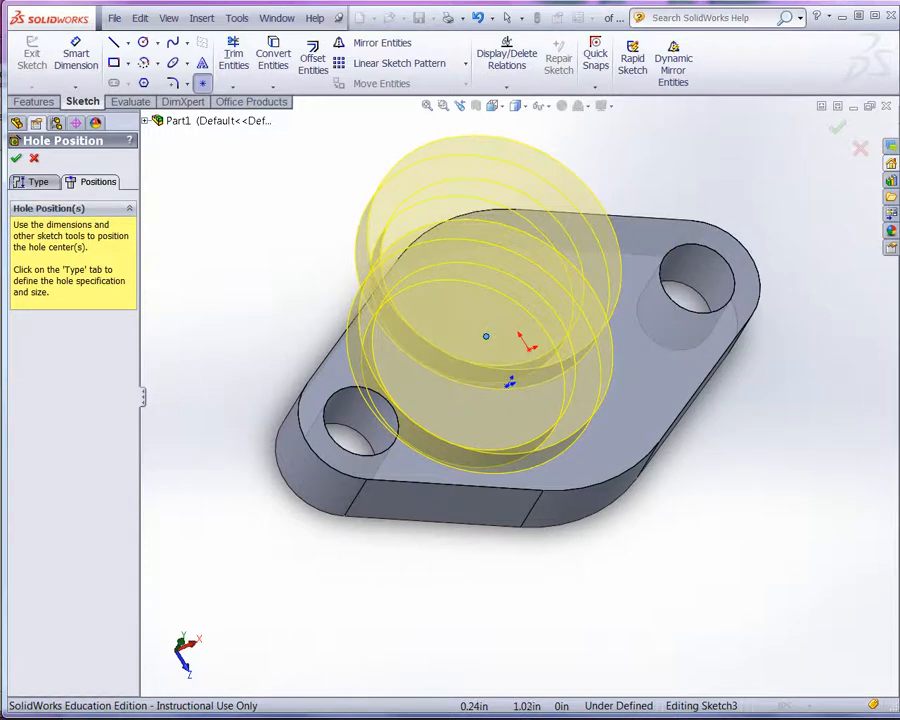
right_click(354, 193)
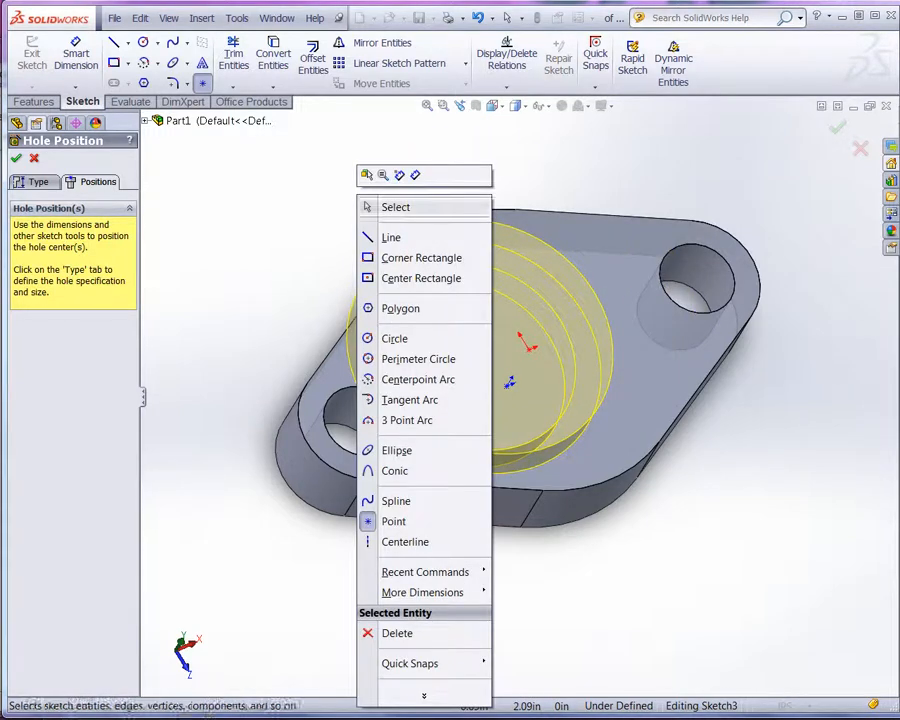
click(385, 207)
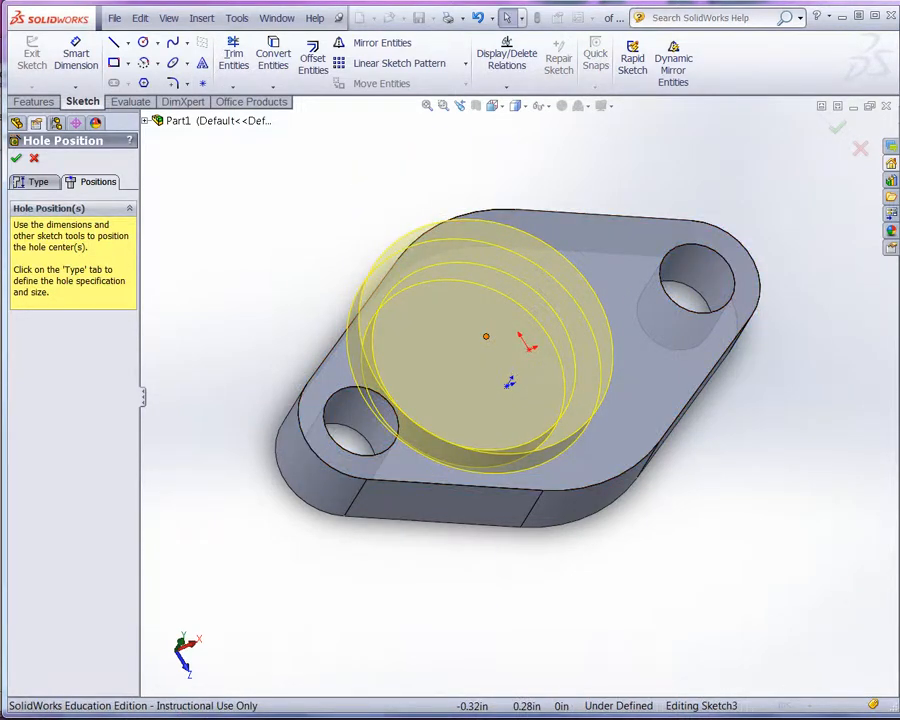
Move the hole's center point onto the sketch origin so it is coincident, and complete the counterbored hole
click(485, 336)
mouse_move(485, 336)
mouse_down()
mouse_move(532, 374)
mouse_move(556, 372)
mouse_move(555, 360)
mouse_up()
drag(539, 347, 529, 349)
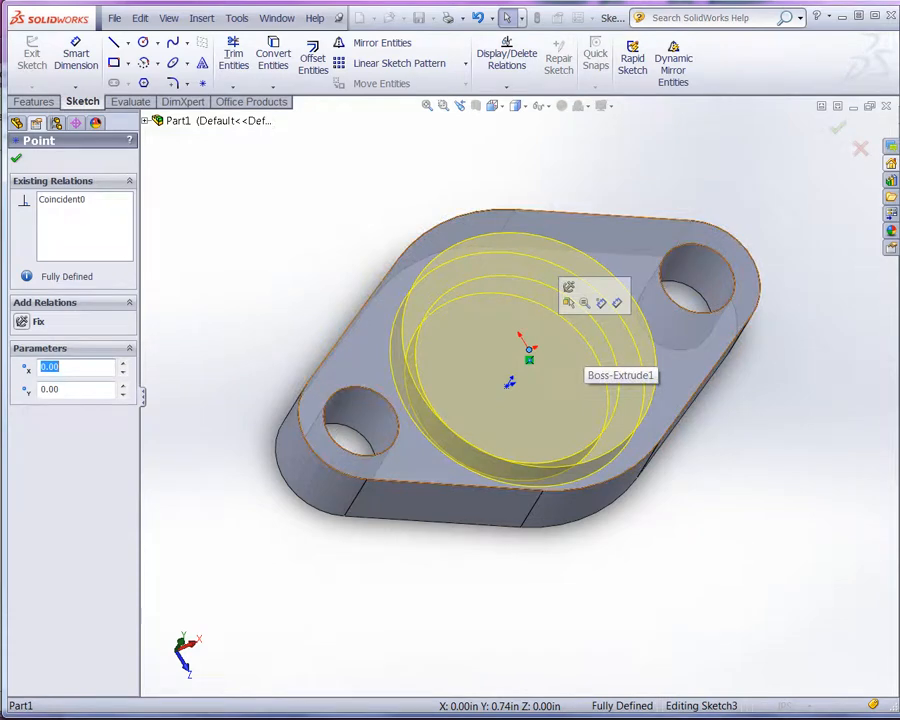
scroll(509, 383, down, 5)
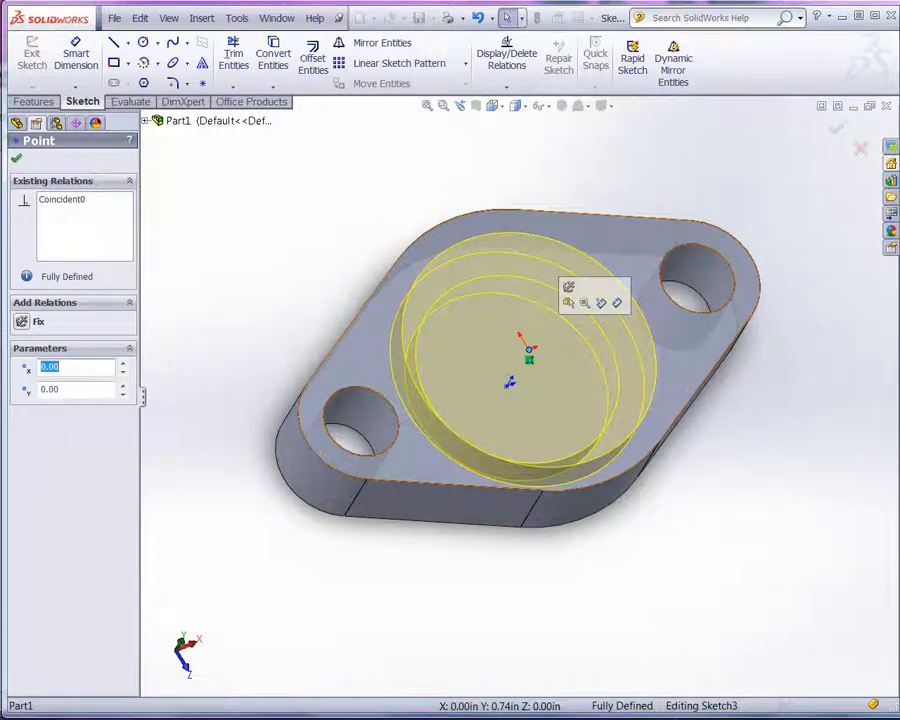
scroll(517, 400, up, 5)
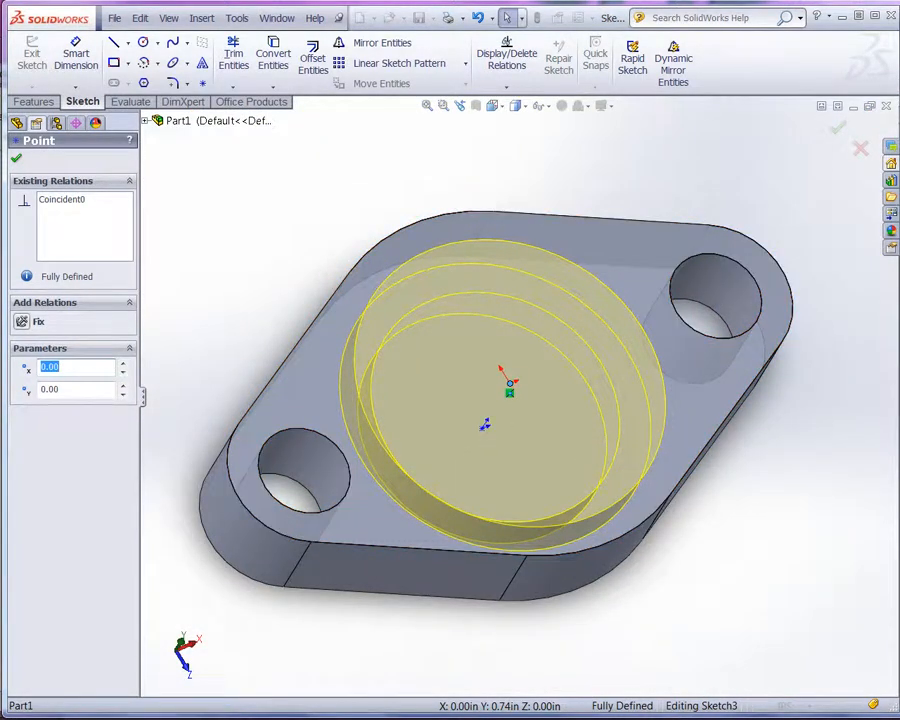
click(16, 158)
click(16, 158)
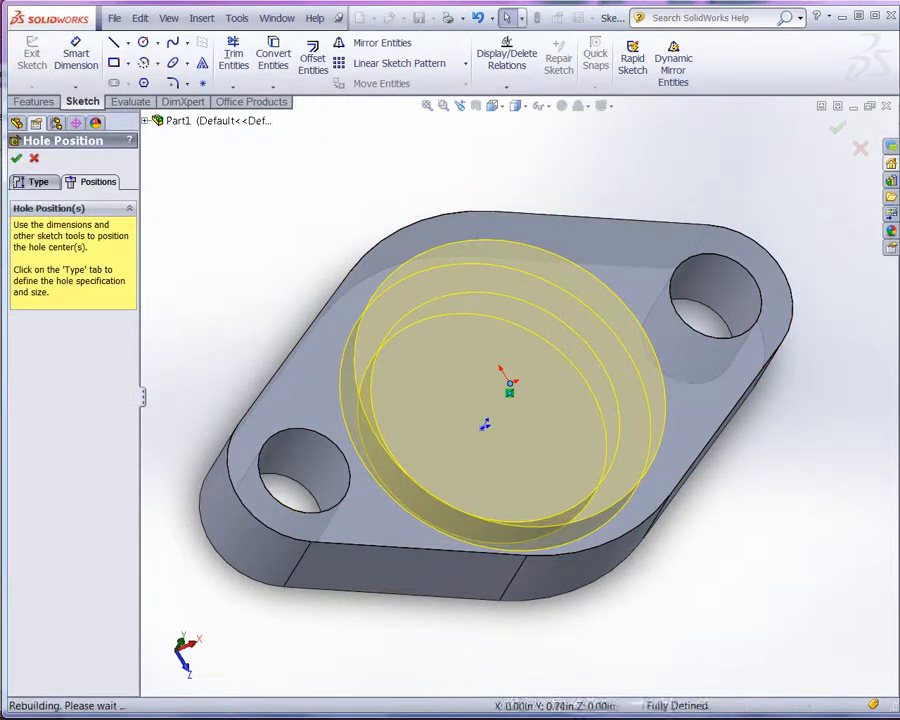
Chamfer the whole outer edge loop of the flange's top face by 0.12 in at 45 degrees, using the full preview
middle_drag(400, 500, 402, 472)
middle_drag(520, 515, 496, 442)
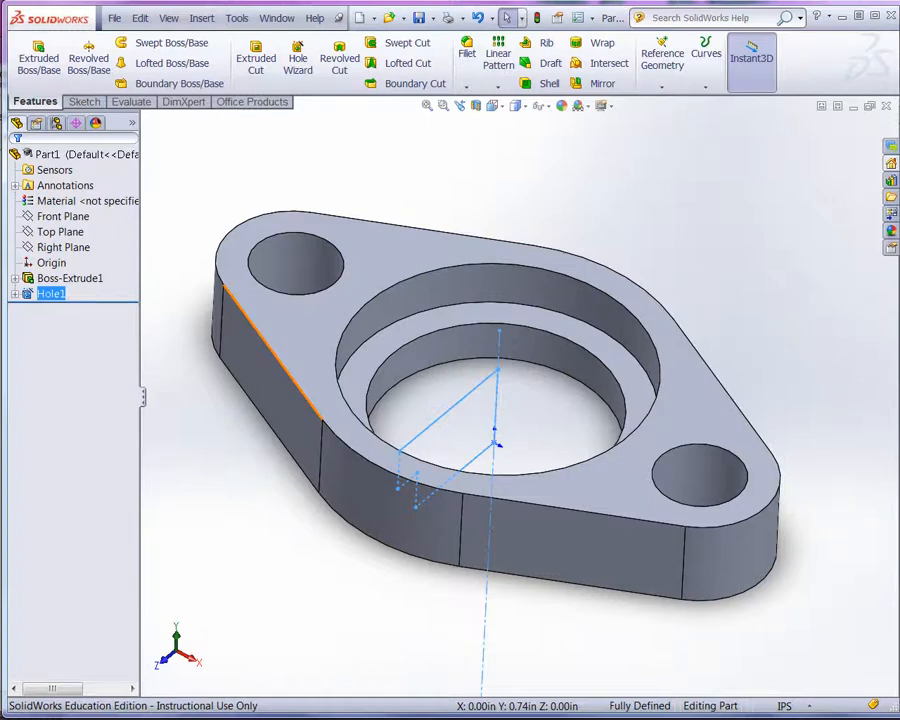
click(250, 325)
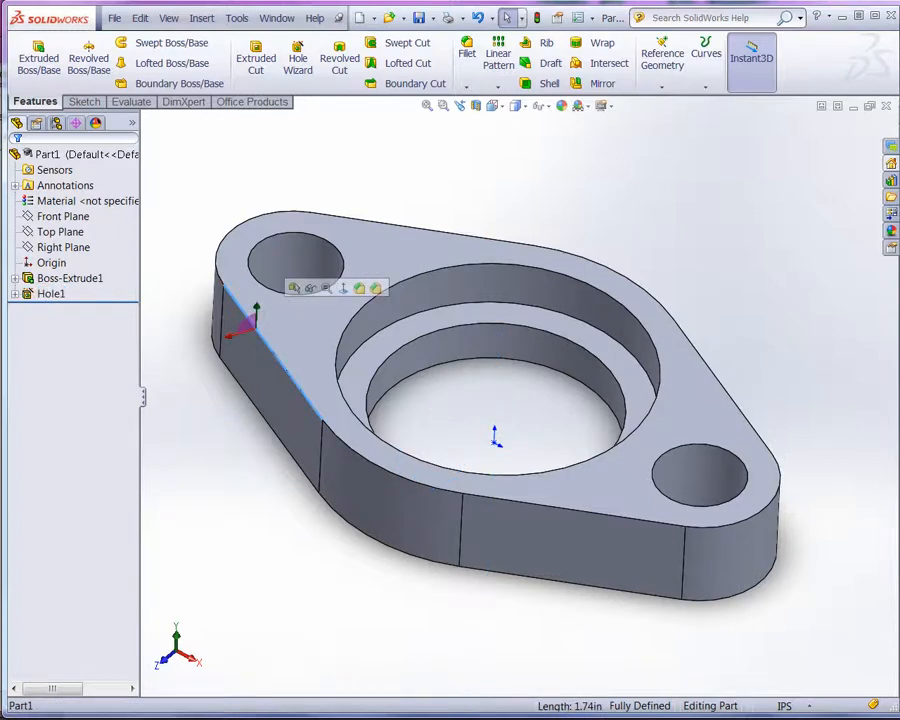
right_click(255, 306)
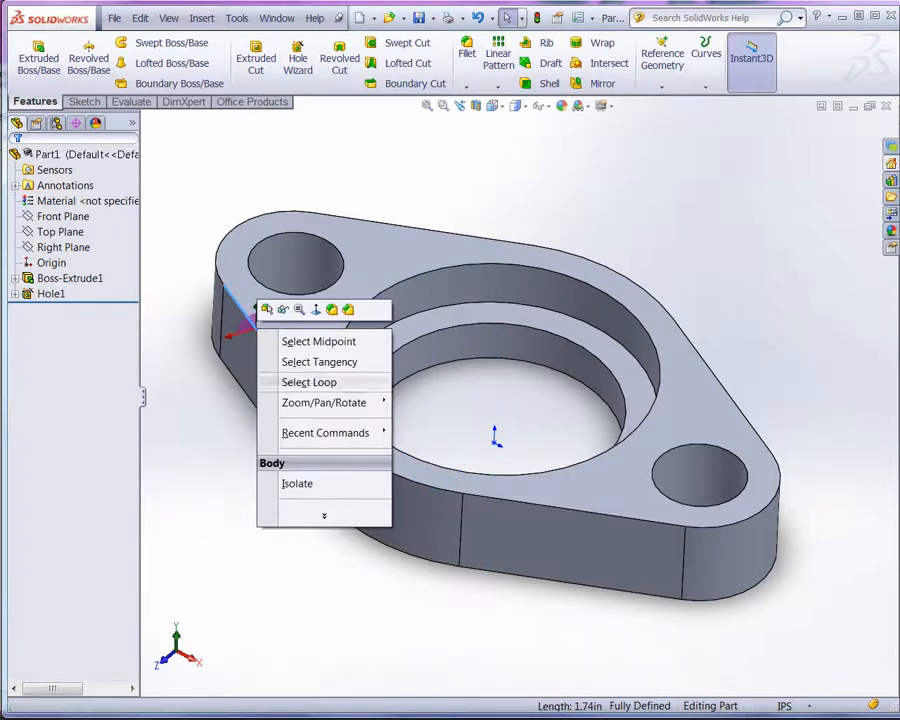
click(309, 382)
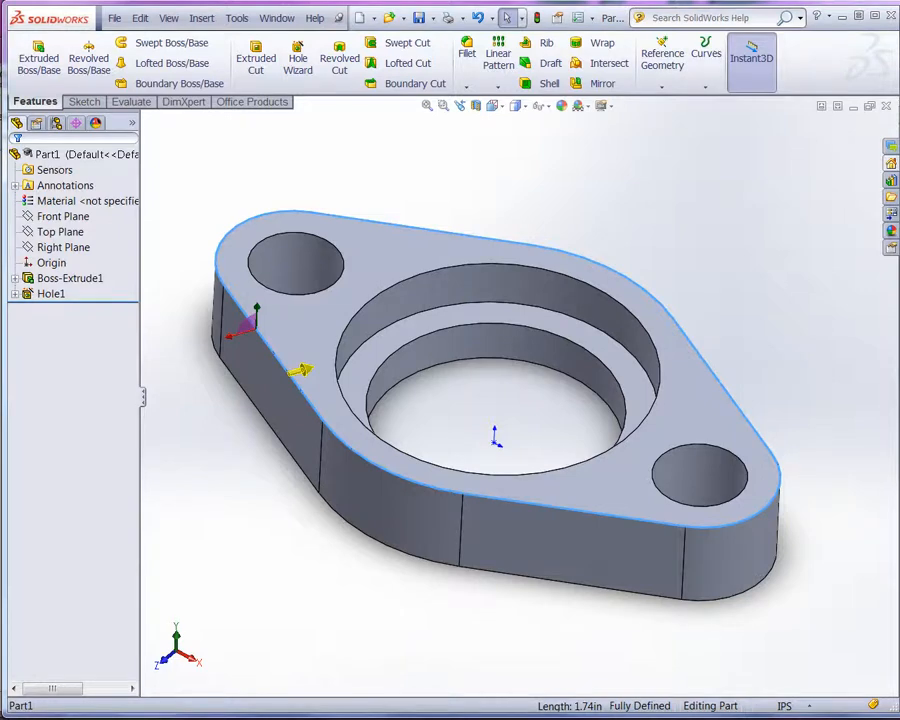
click(466, 87)
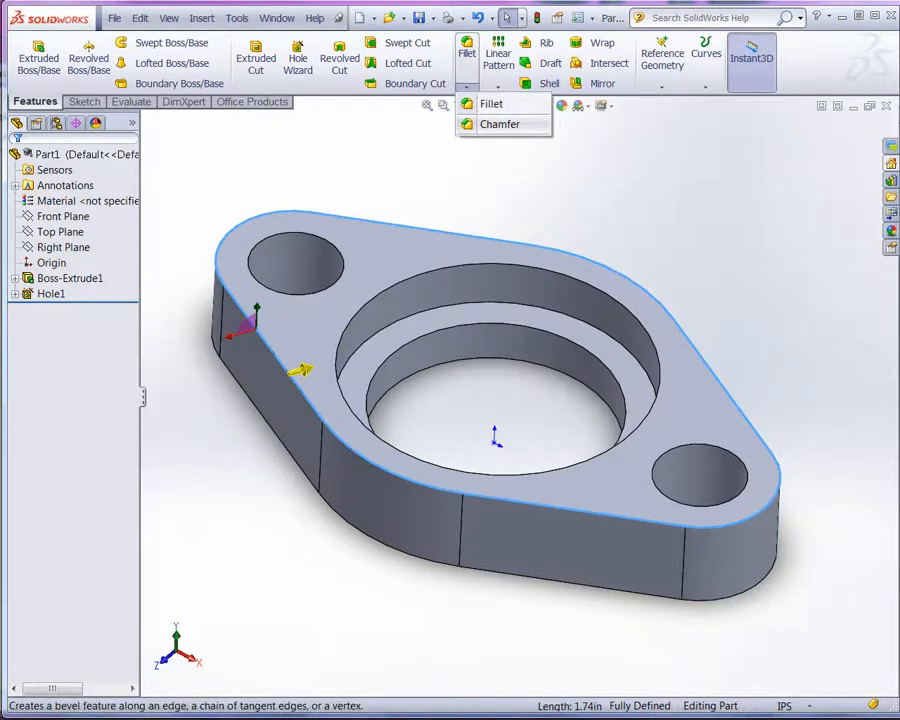
click(499, 124)
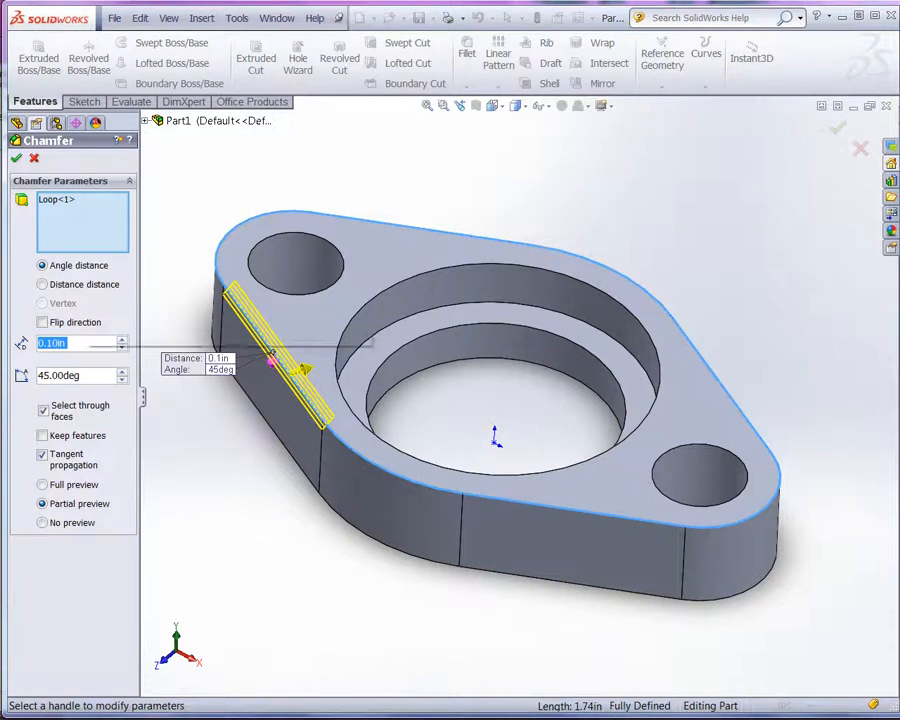
text(.12)
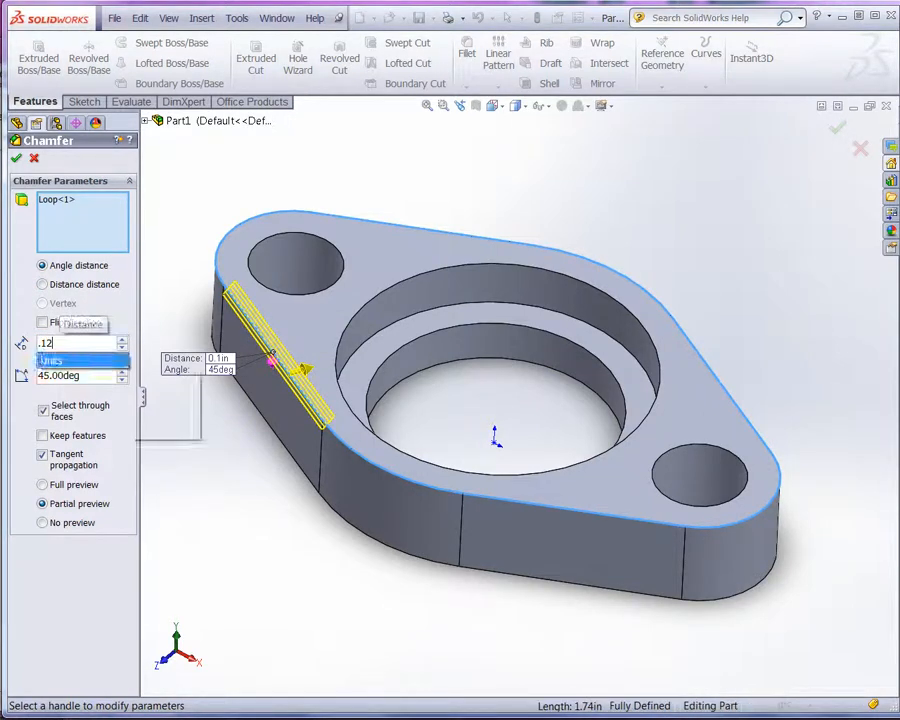
key(Tab)
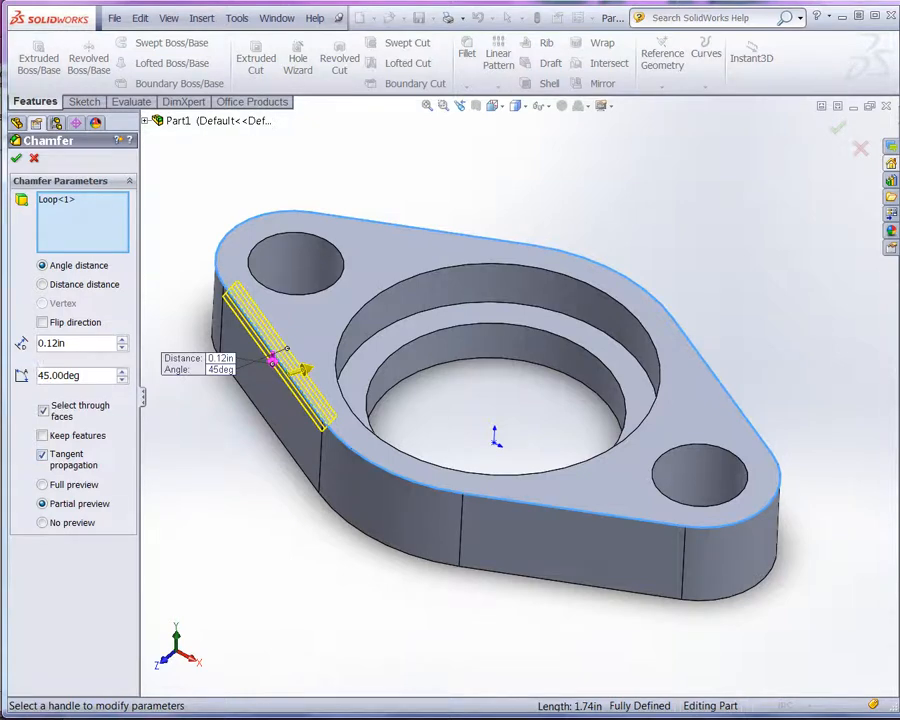
click(58, 200)
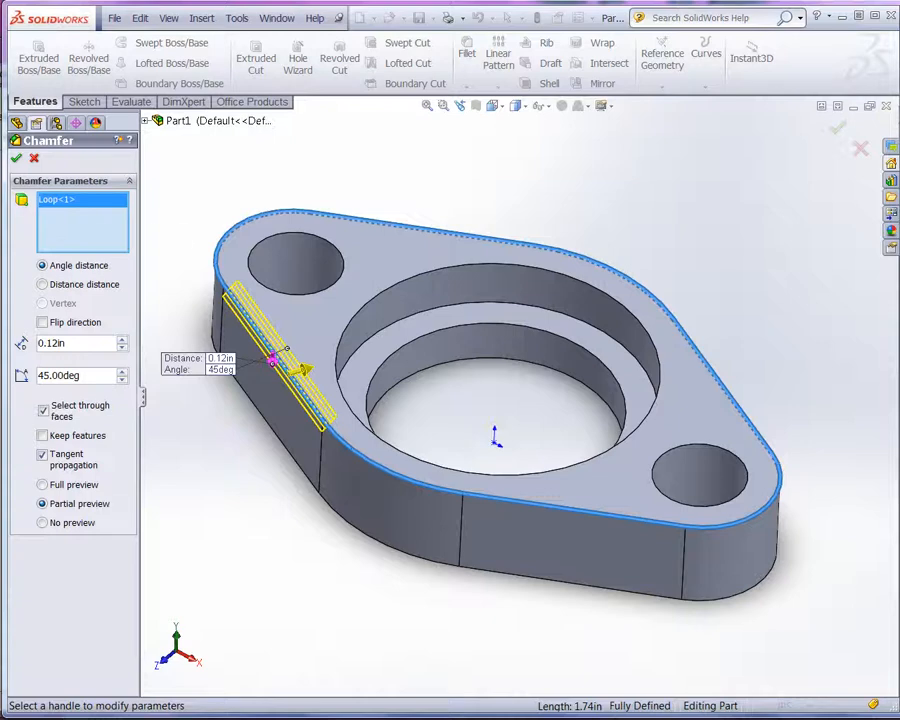
click(43, 485)
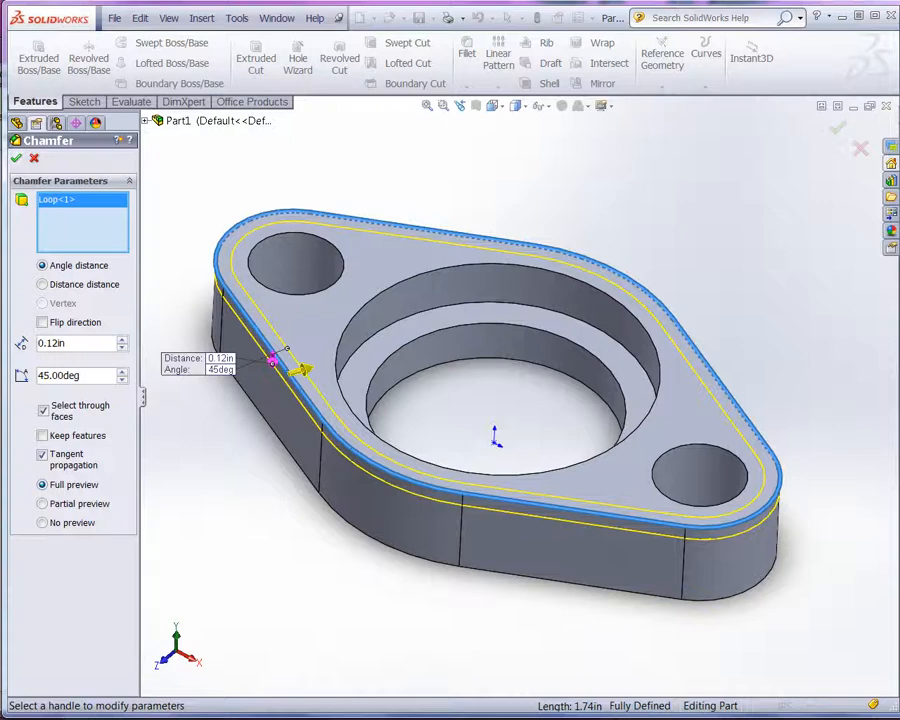
click(16, 158)
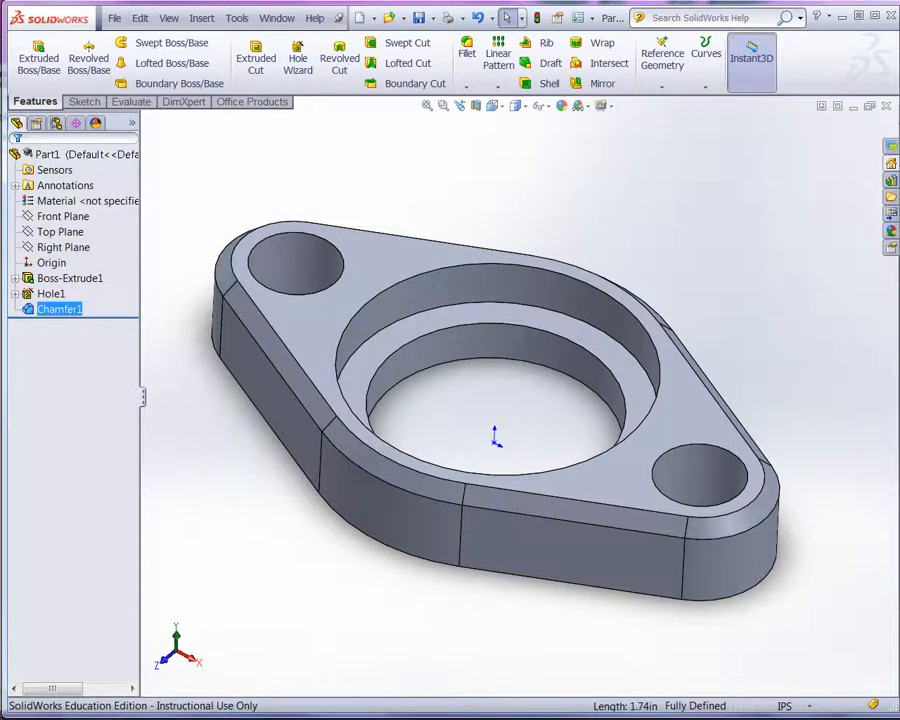